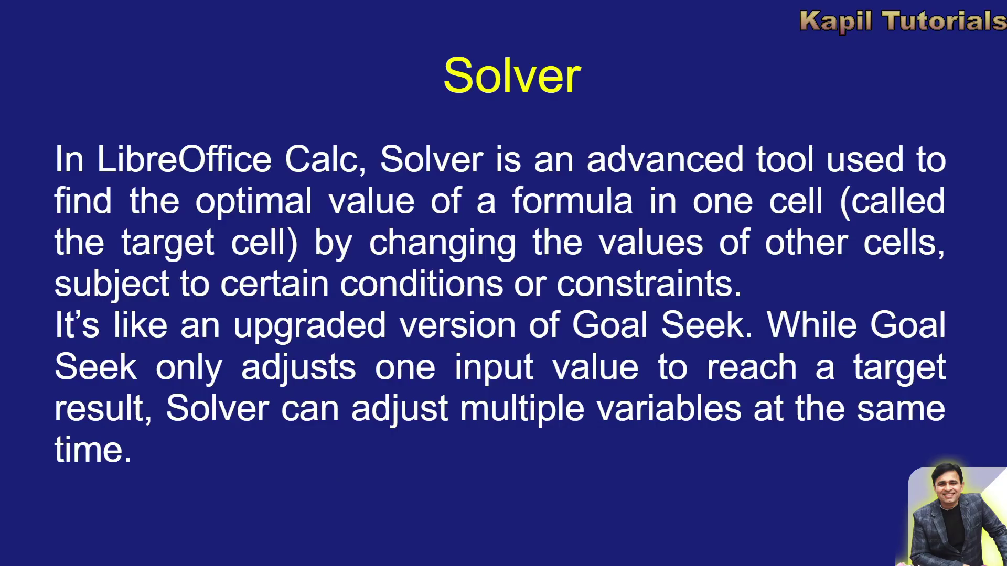
Switch to the LibreOffice Calc spreadsheet and open Sheet1
key(alt+Tab)
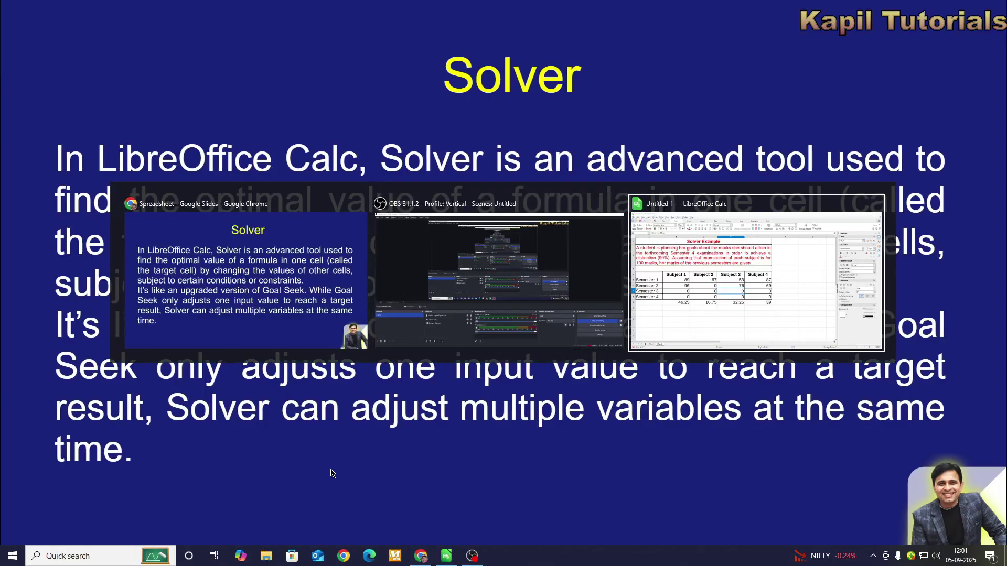
click(84, 529)
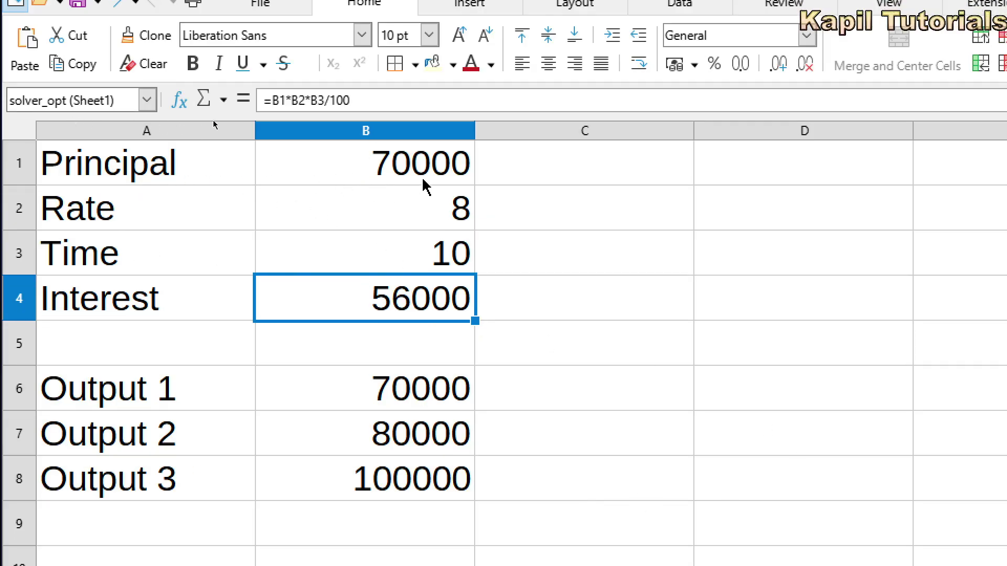
Examine the principal, the interest formula in B4 and the three desired outputs in B6 to B8
click(441, 176)
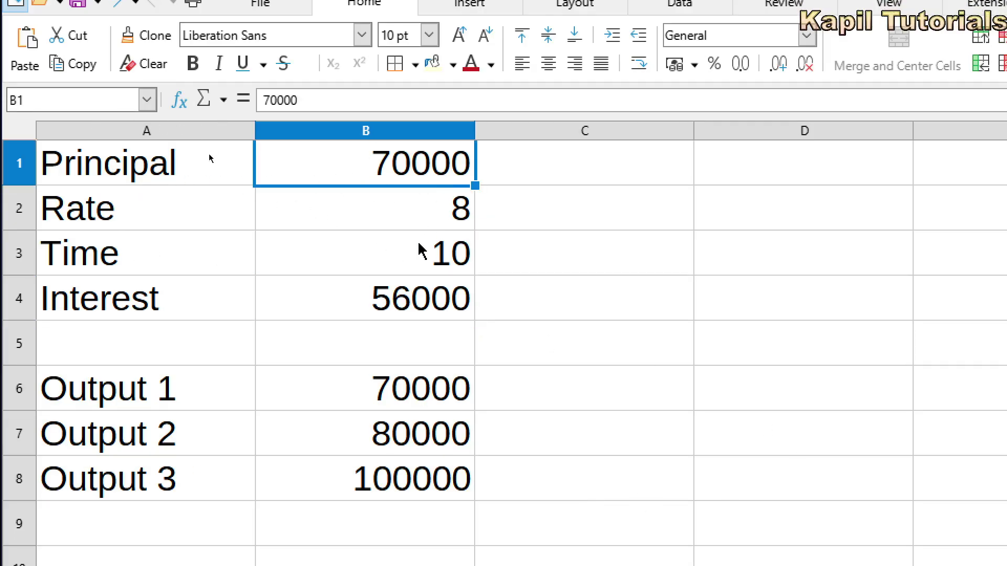
click(434, 317)
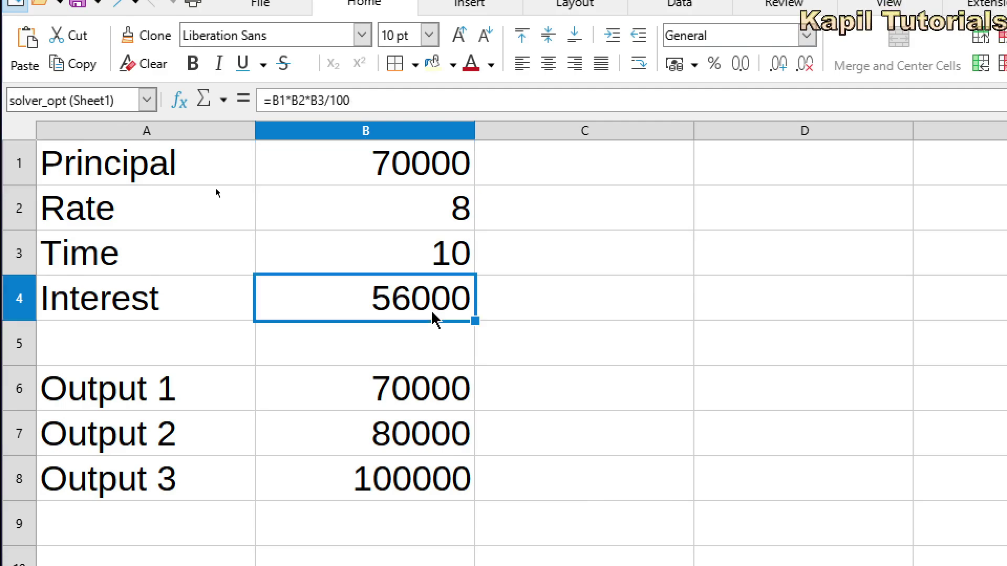
double_click(434, 317)
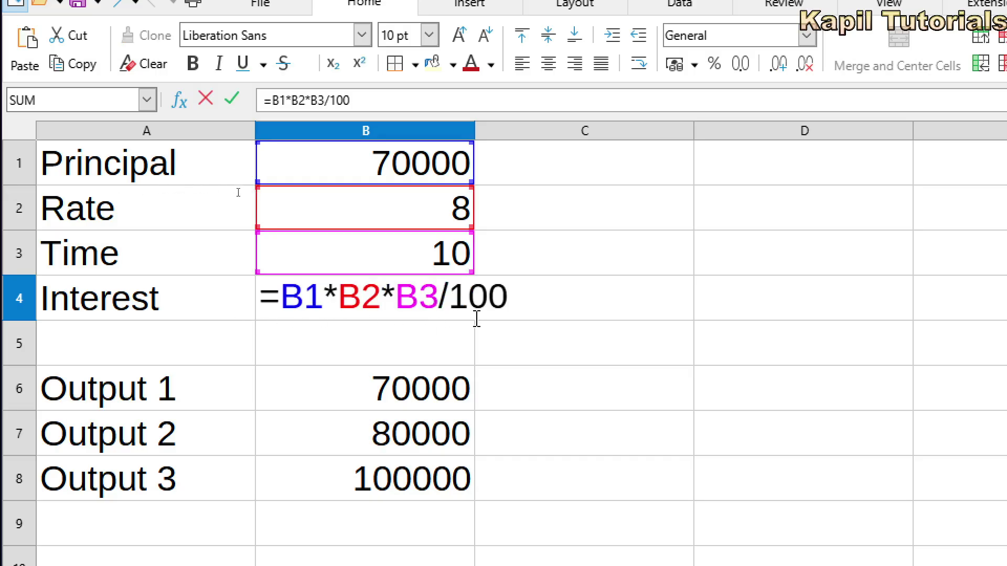
key(Escape)
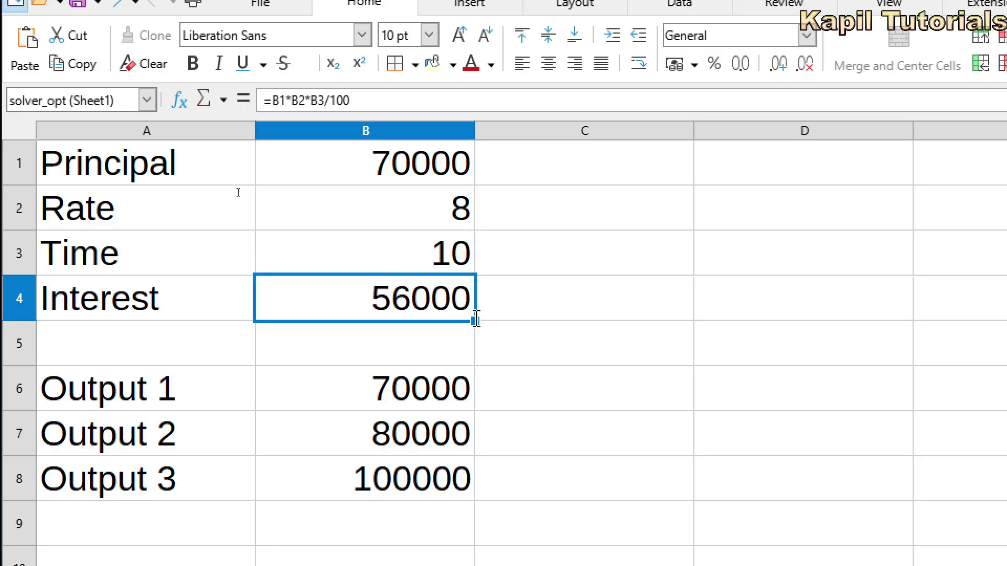
click(424, 404)
click(421, 455)
click(412, 495)
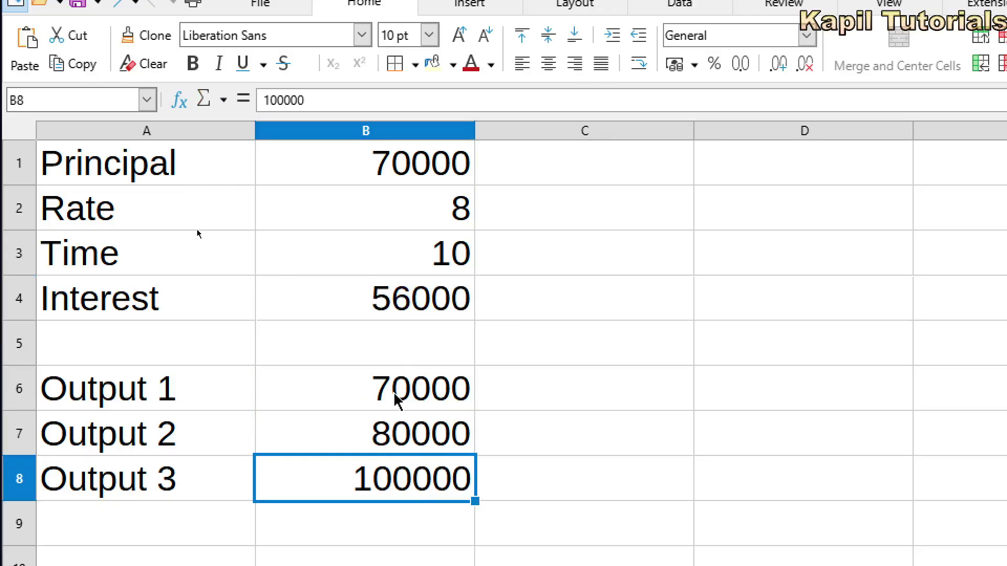
Open the Solver with the interest cell B4 as target and move its dialog clear of the data
click(401, 304)
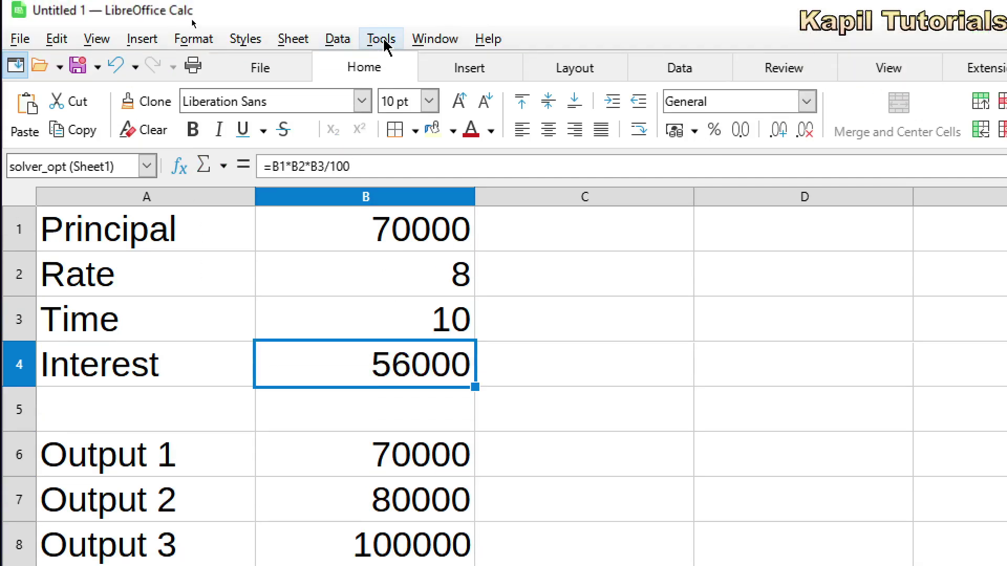
click(382, 39)
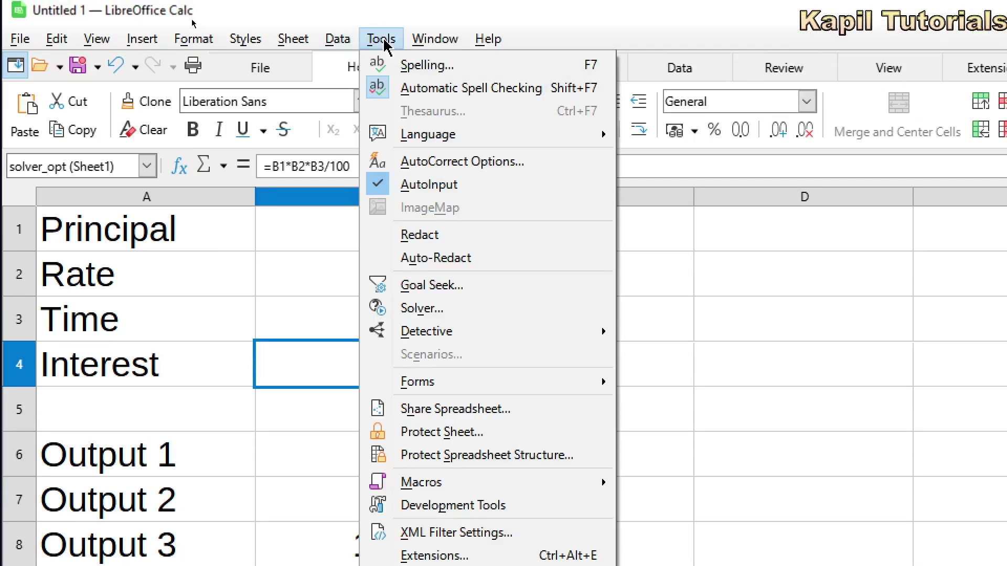
click(441, 308)
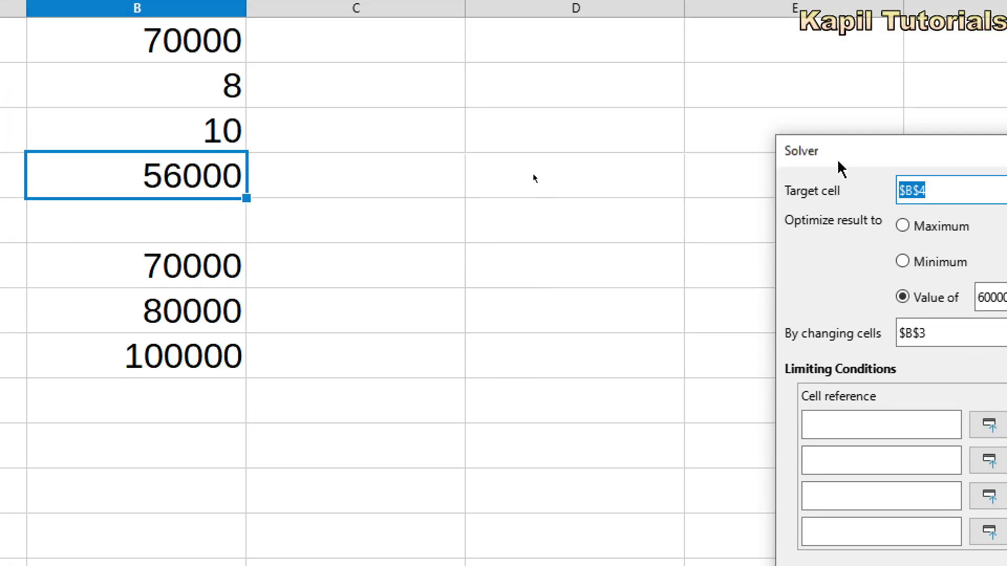
drag(1004, 353, 777, 301)
drag(551, 112, 442, 84)
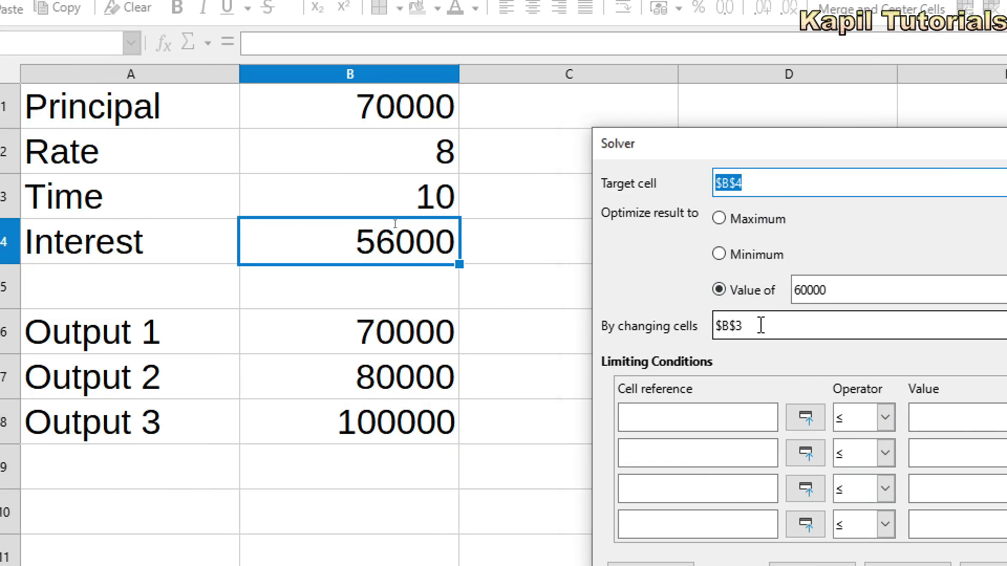
Solve B4 for a value of 70000 by changing the Time cell B3, and restore the previous values
double_click(871, 292)
text(7000)
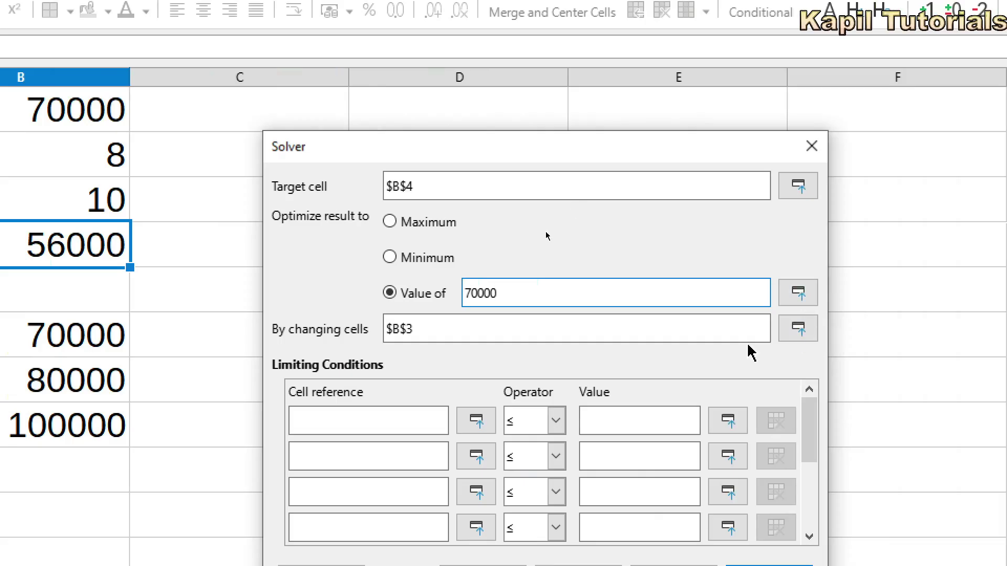
click(797, 328)
click(90, 198)
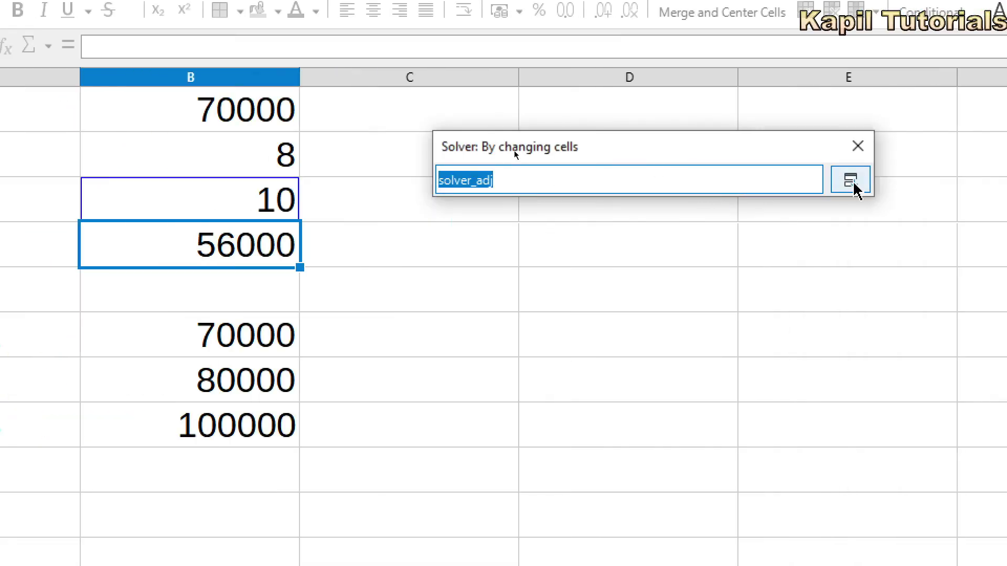
click(851, 181)
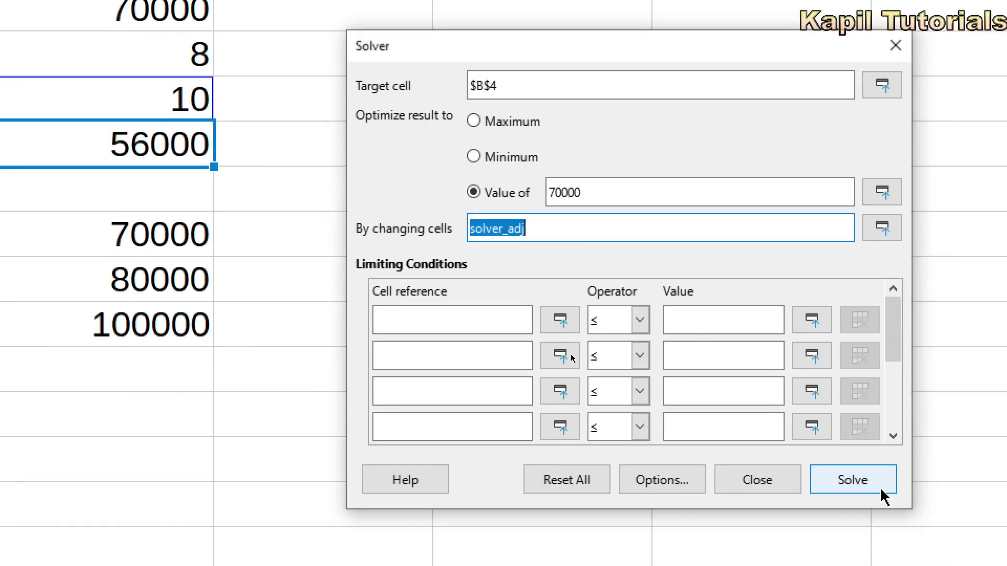
click(853, 489)
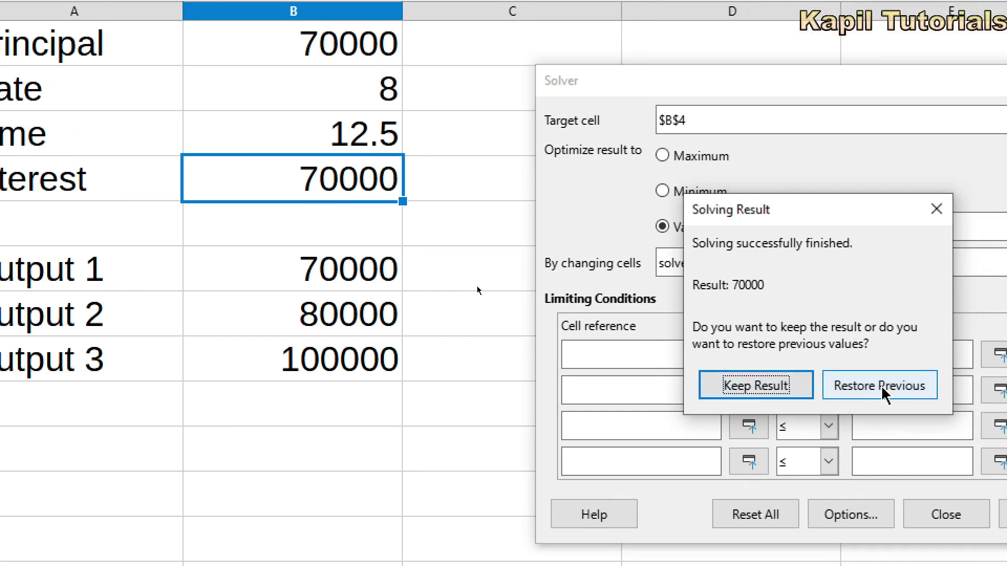
click(882, 389)
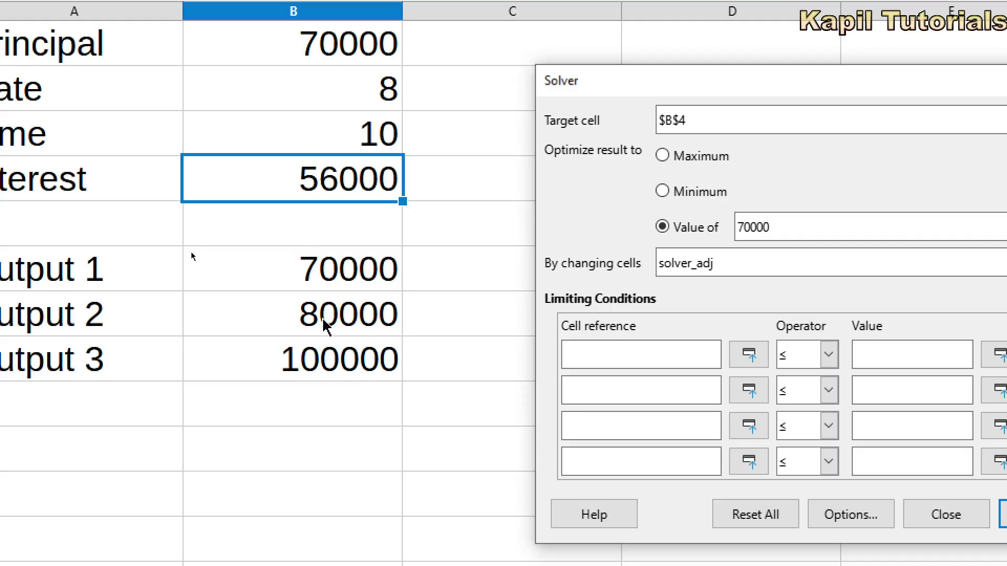
Solve B4 for a value of 800000 by changing the Rate cell B2, and keep the result
double_click(744, 227)
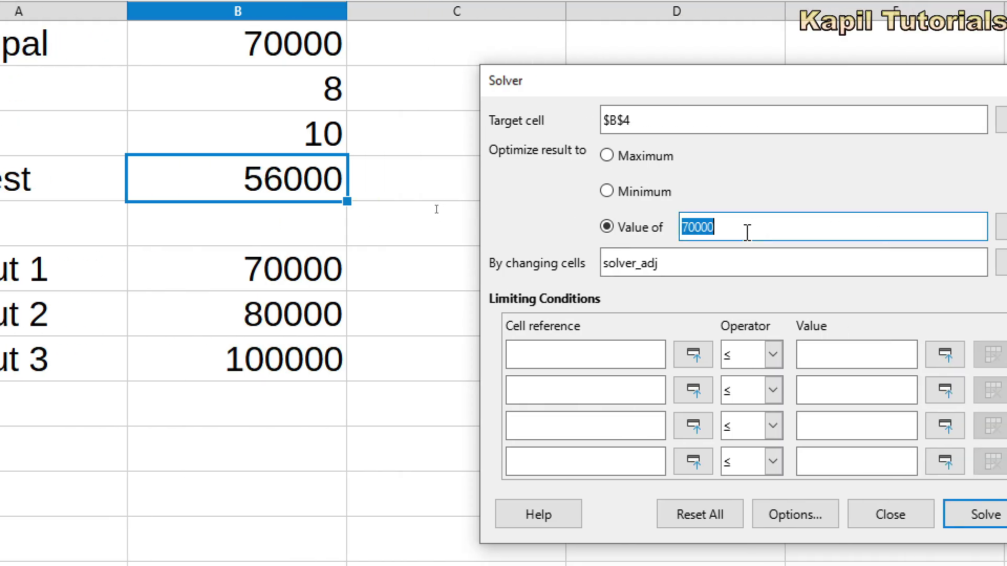
text(800000)
click(1003, 263)
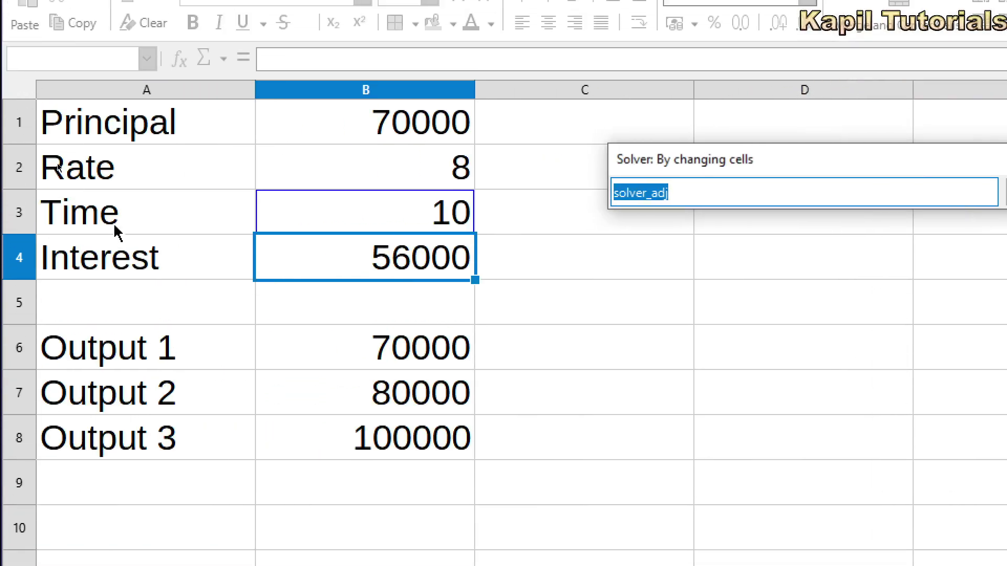
click(412, 165)
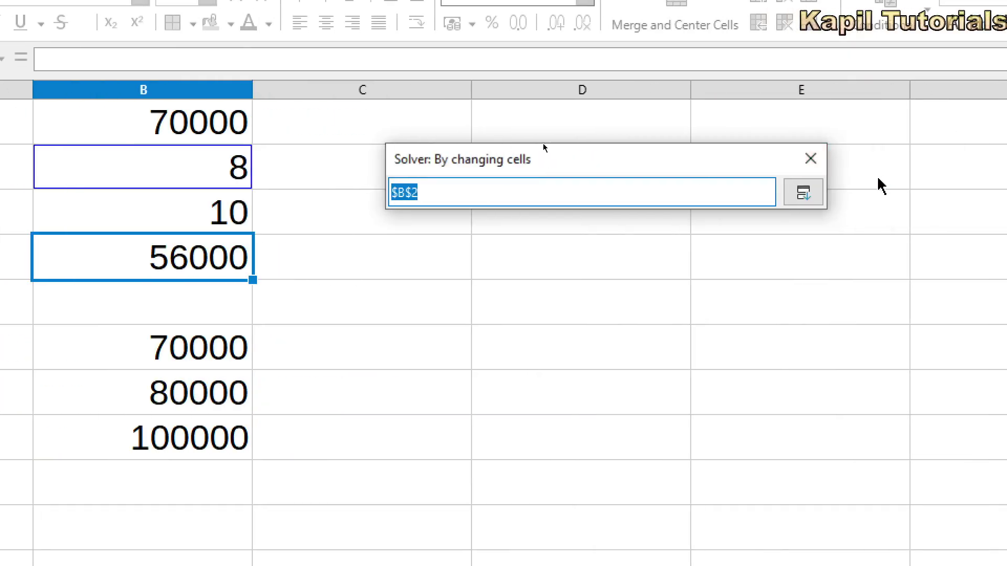
click(1004, 192)
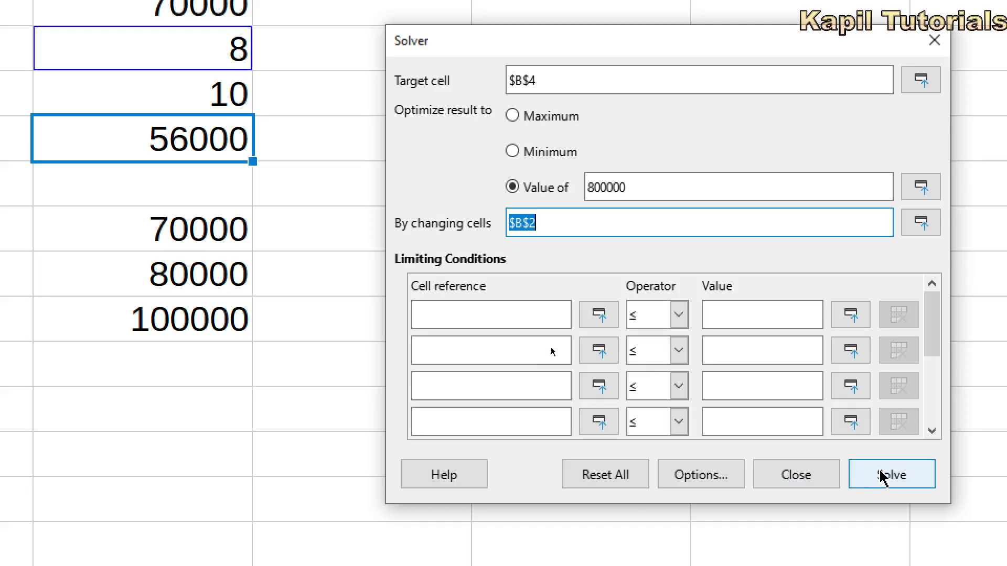
click(882, 476)
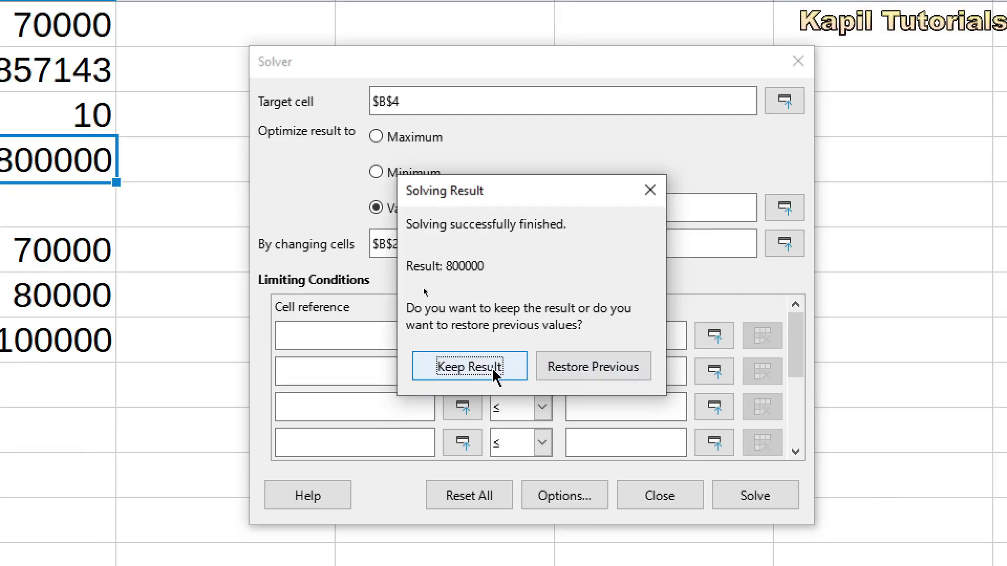
click(449, 367)
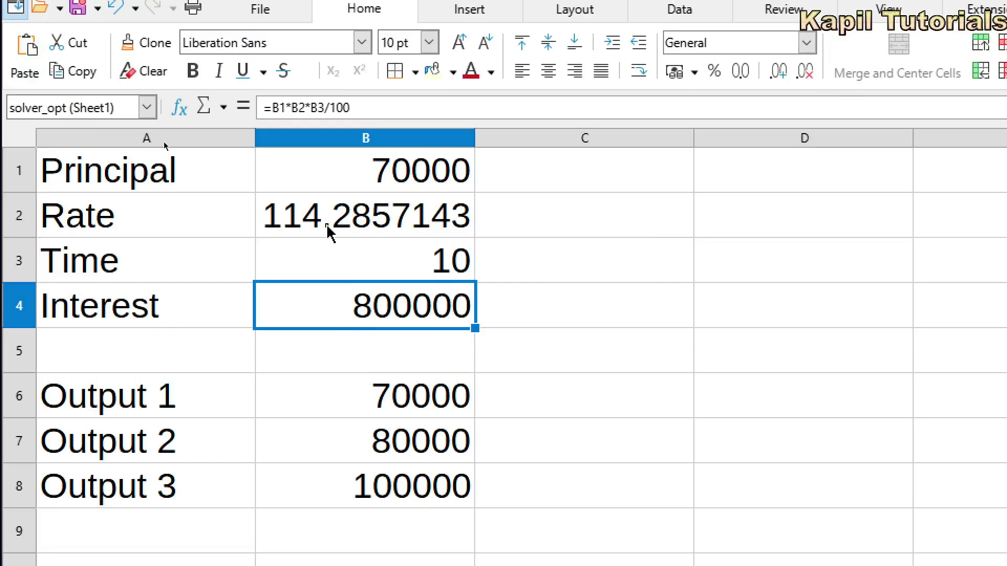
Reduce the displayed decimal places of the Rate in B2 to two, trying three places along the way
click(359, 231)
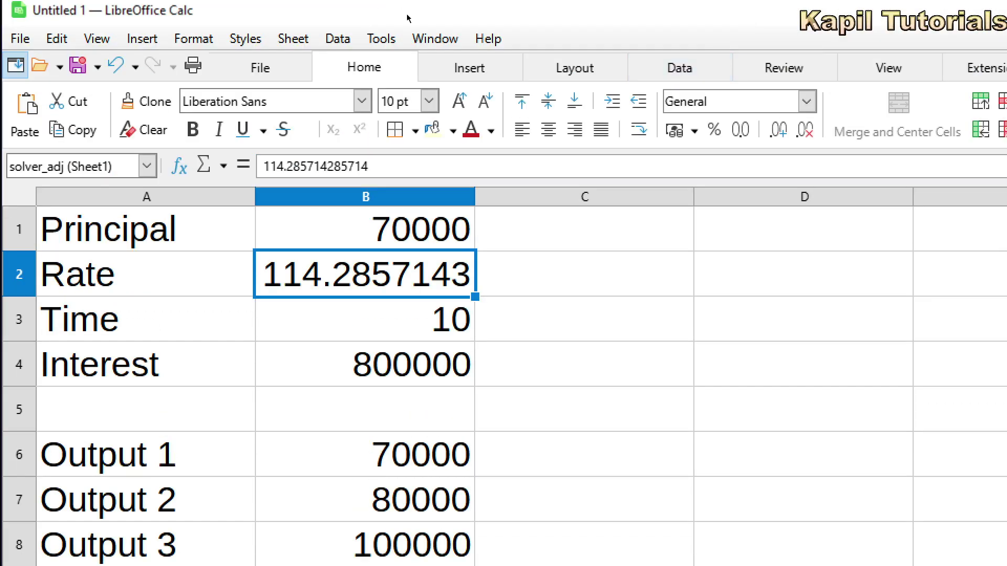
click(807, 131)
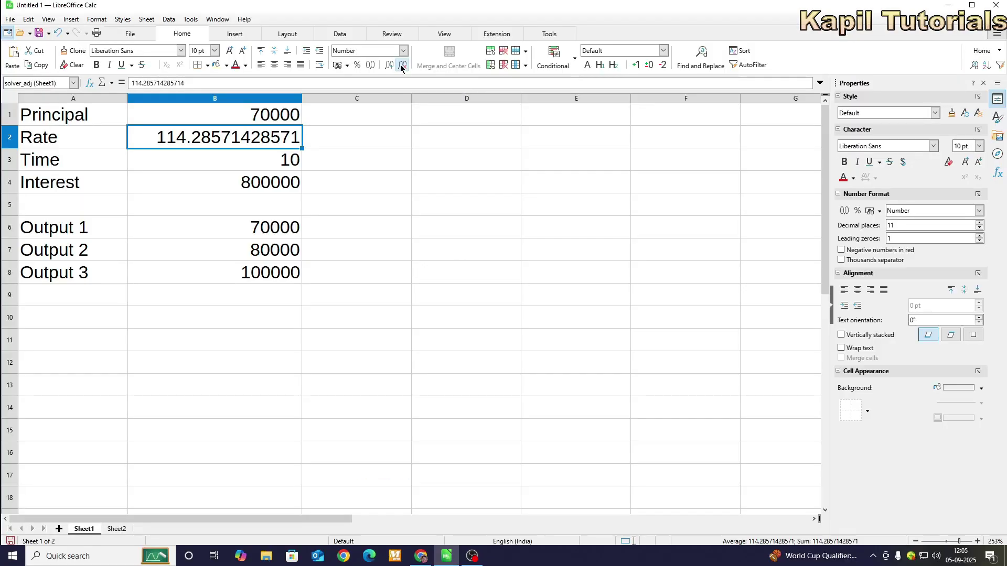
click(803, 132)
click(802, 132)
click(402, 66)
click(401, 66)
click(402, 66)
click(401, 66)
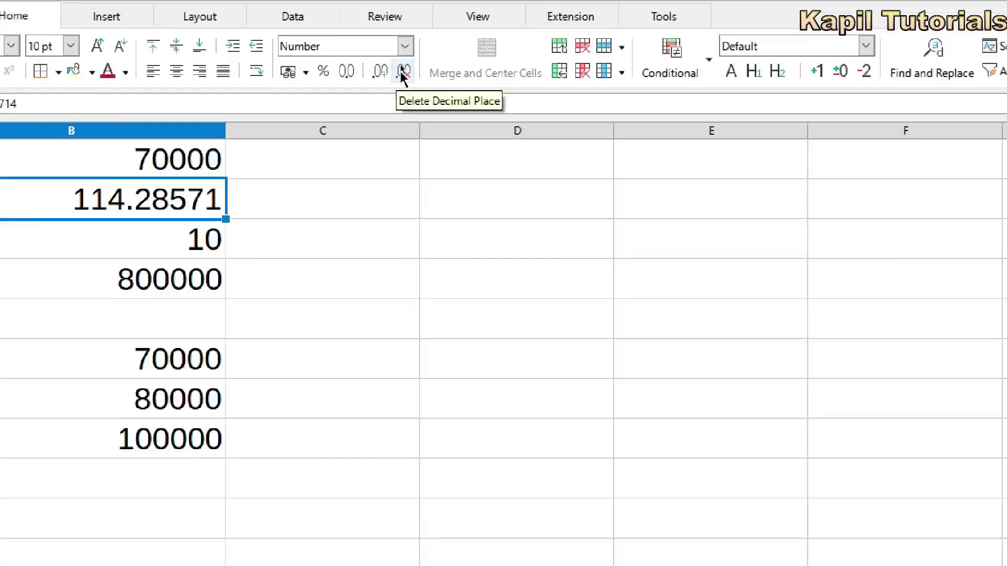
click(403, 72)
click(403, 72)
click(403, 72)
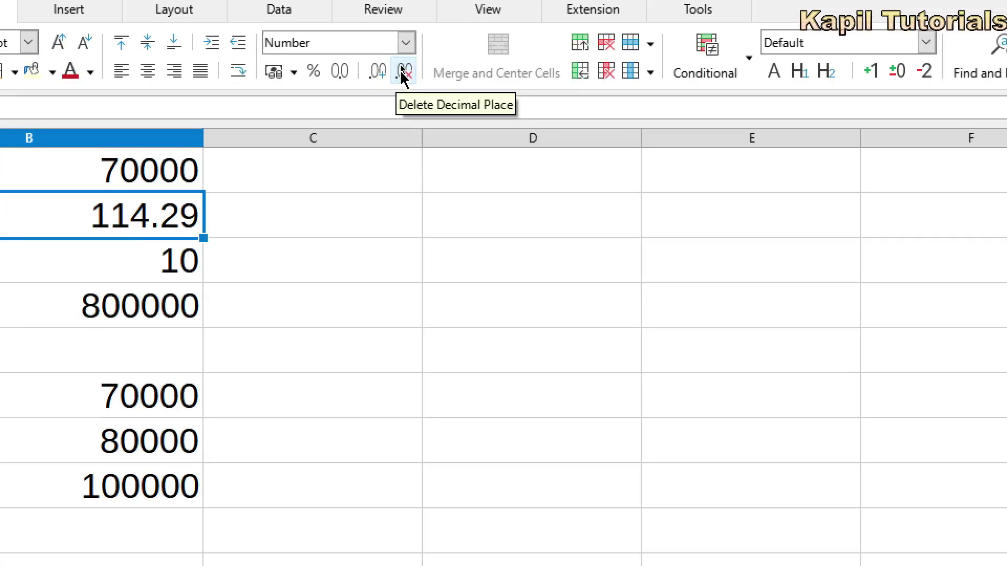
click(377, 72)
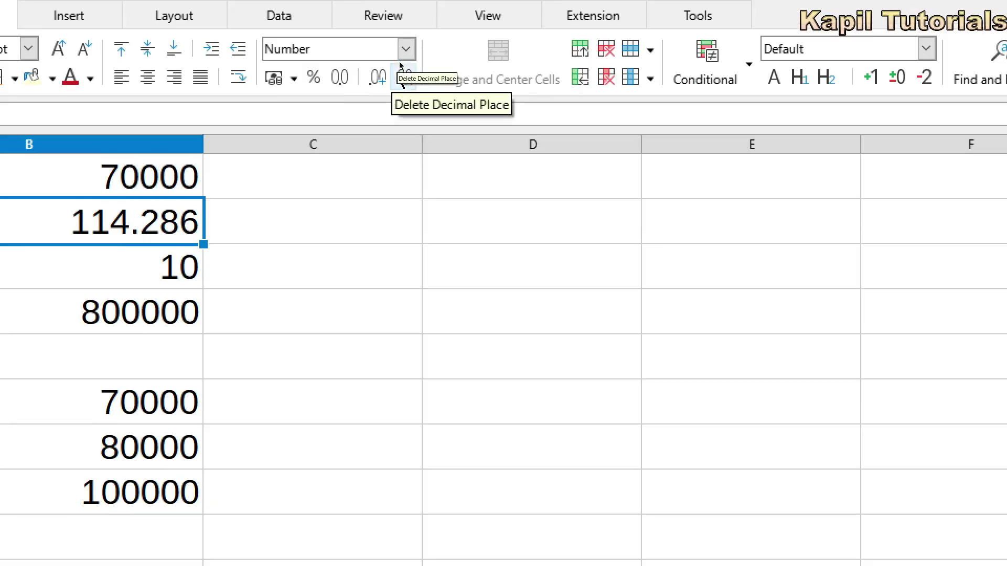
click(404, 78)
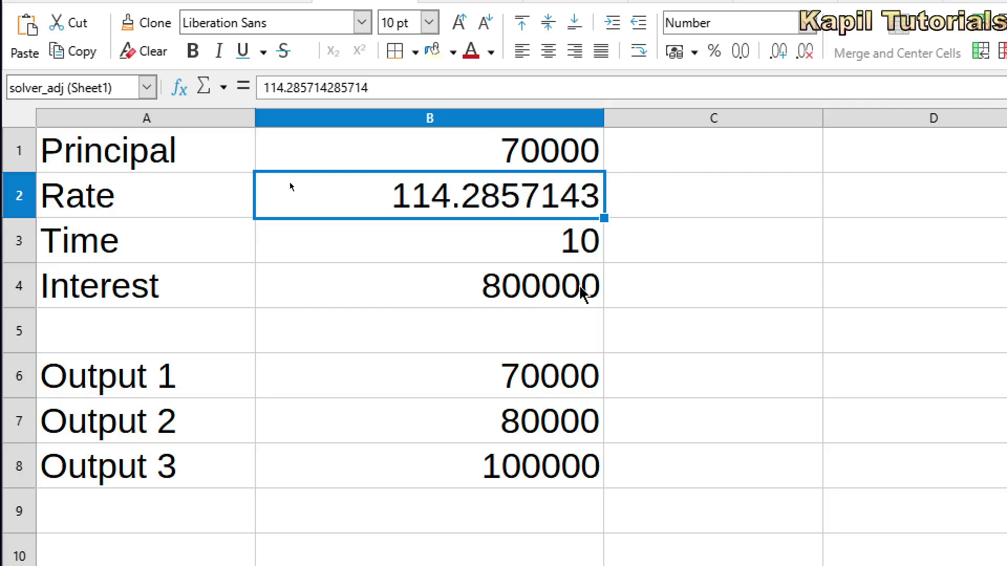
Undo the decimal formatting and the Solver result, and set the Rate in B2 to 8
key(ctrl+z)
key(ctrl+z)
key(ctrl+z)
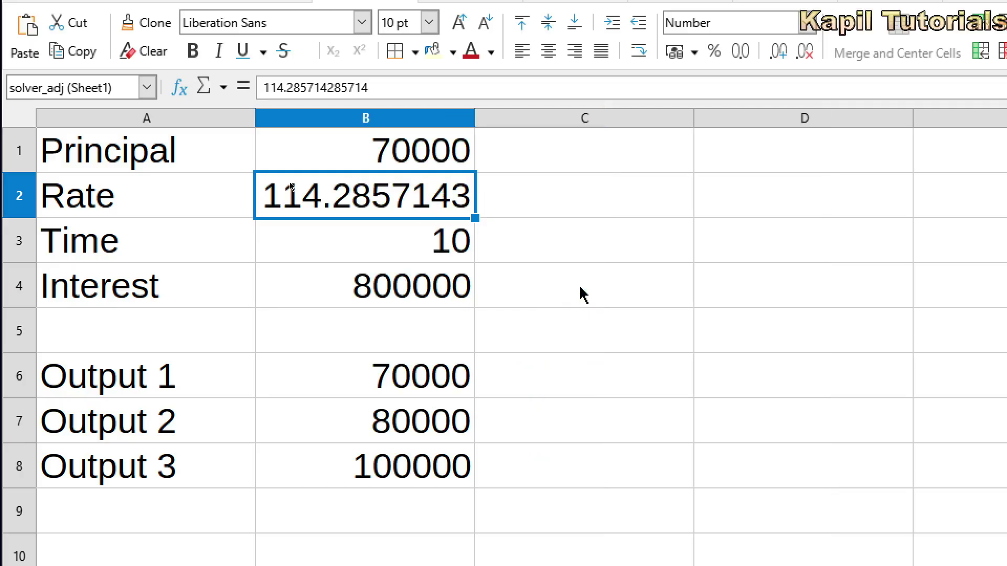
key(ctrl+z)
key(ctrl+z)
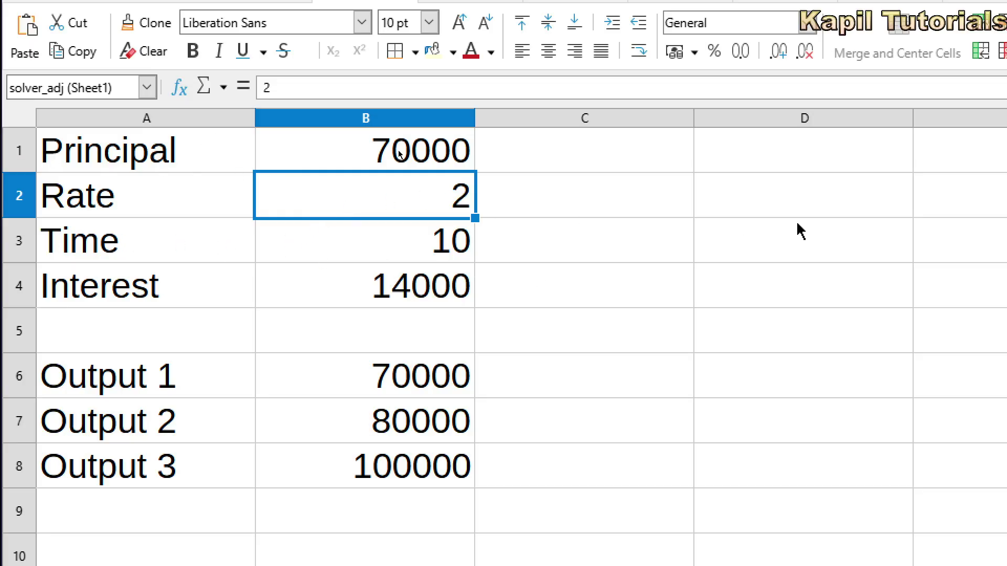
text(8)
key(Return)
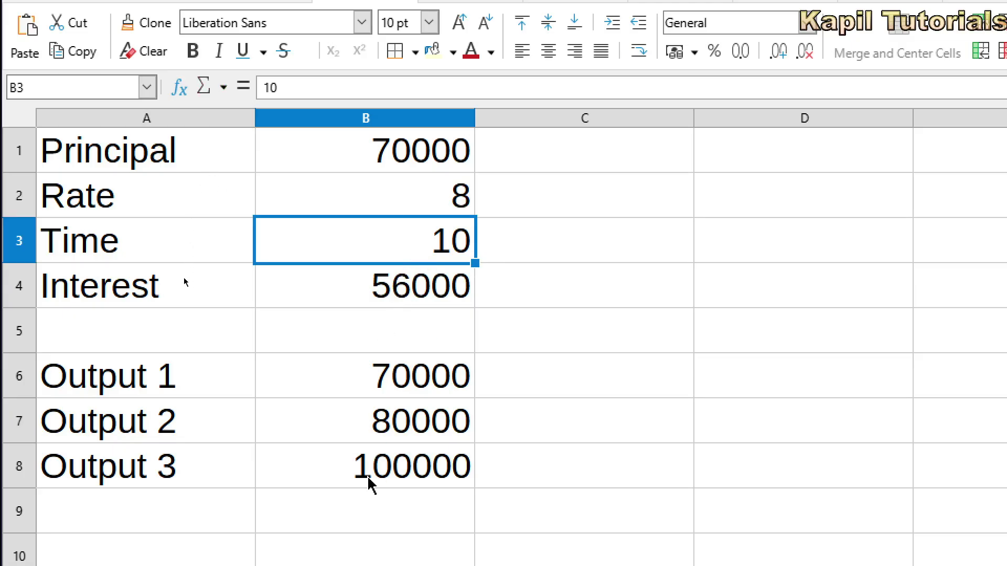
Reopen the Solver for the interest cell B4 and set the value to reach to 100000
click(407, 478)
click(397, 285)
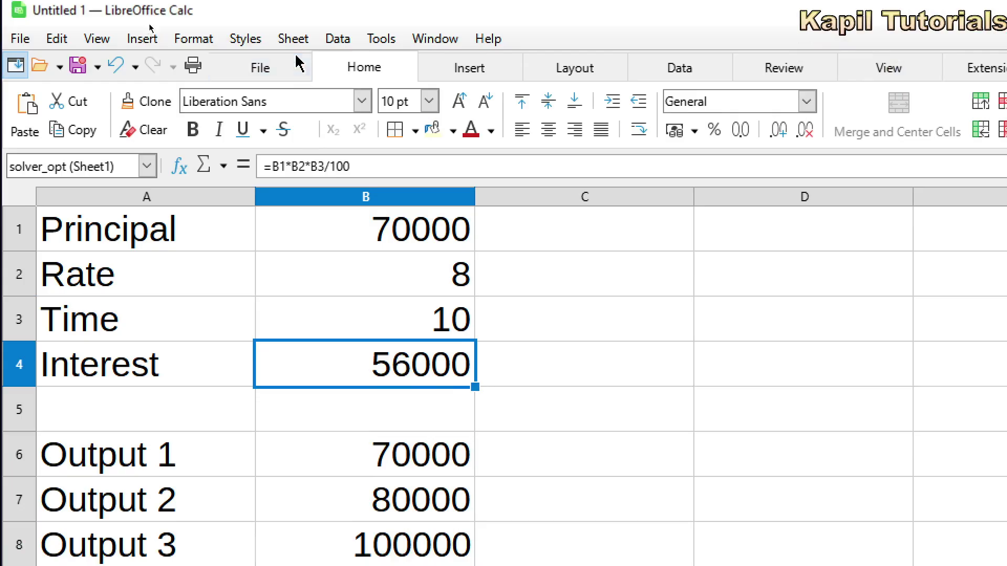
click(396, 40)
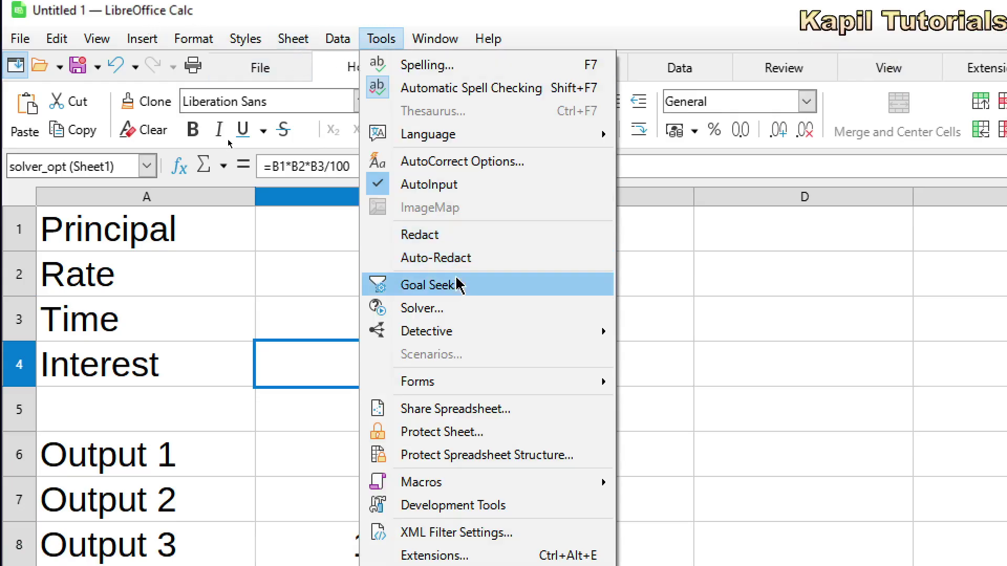
click(458, 309)
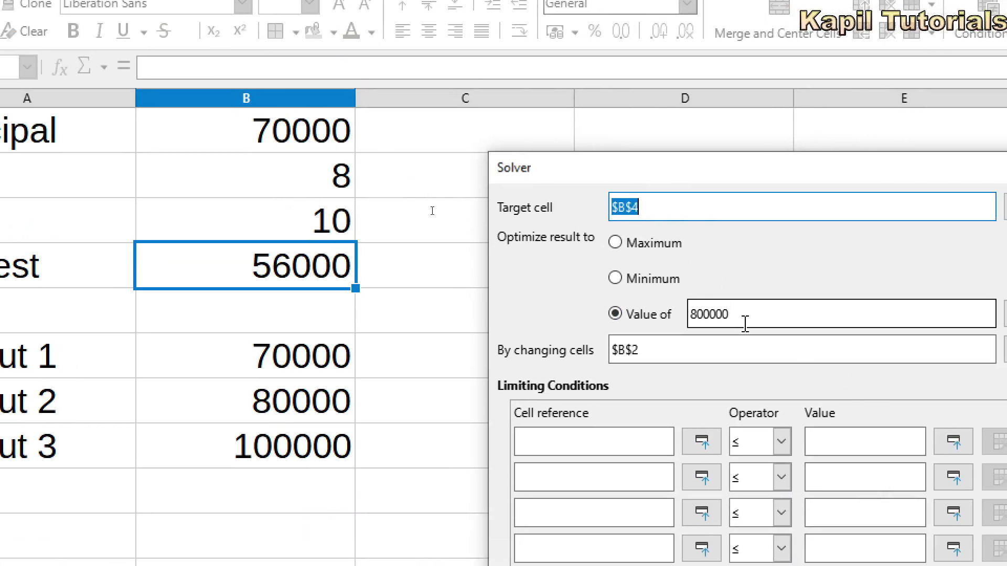
double_click(744, 313)
drag(764, 313, 679, 317)
text(100000)
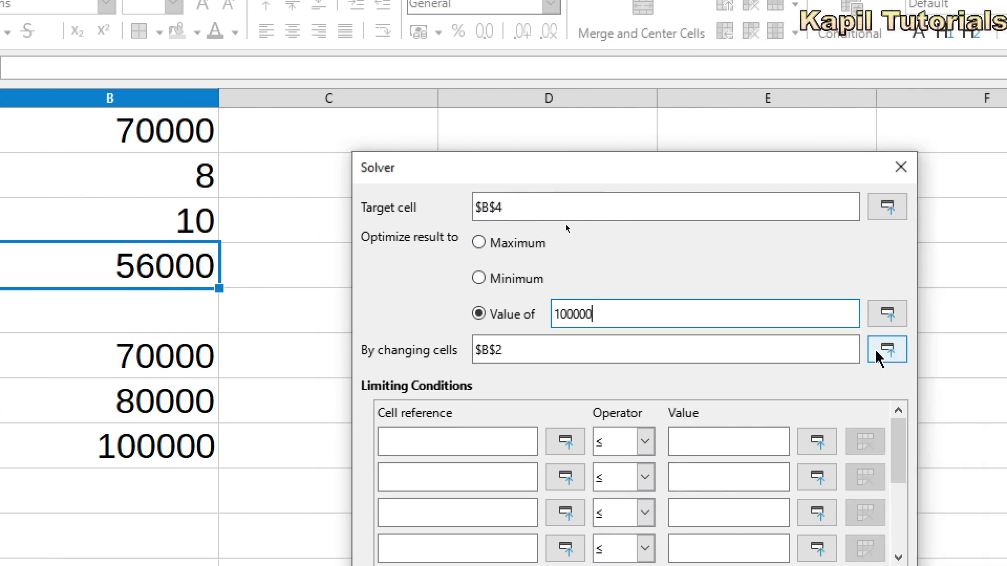
Change the Solver's changing cell to the Principal B1, solve B4 for 100000, and keep the result
click(1004, 350)
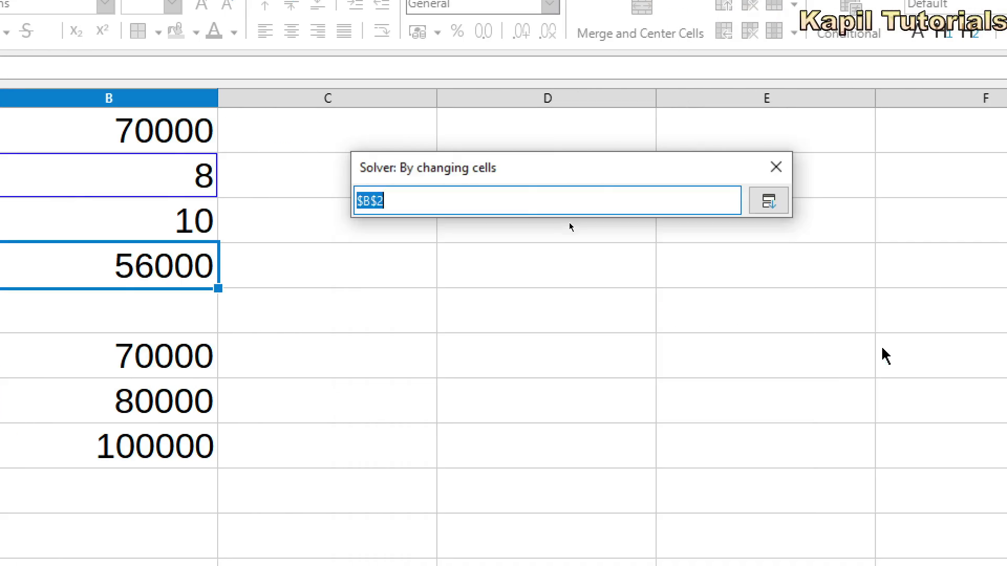
click(373, 131)
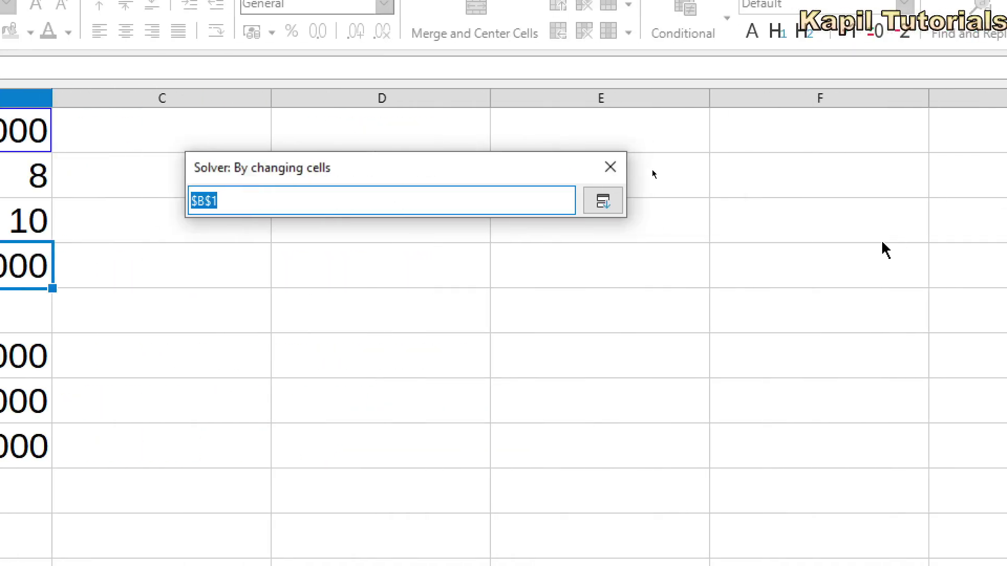
click(604, 201)
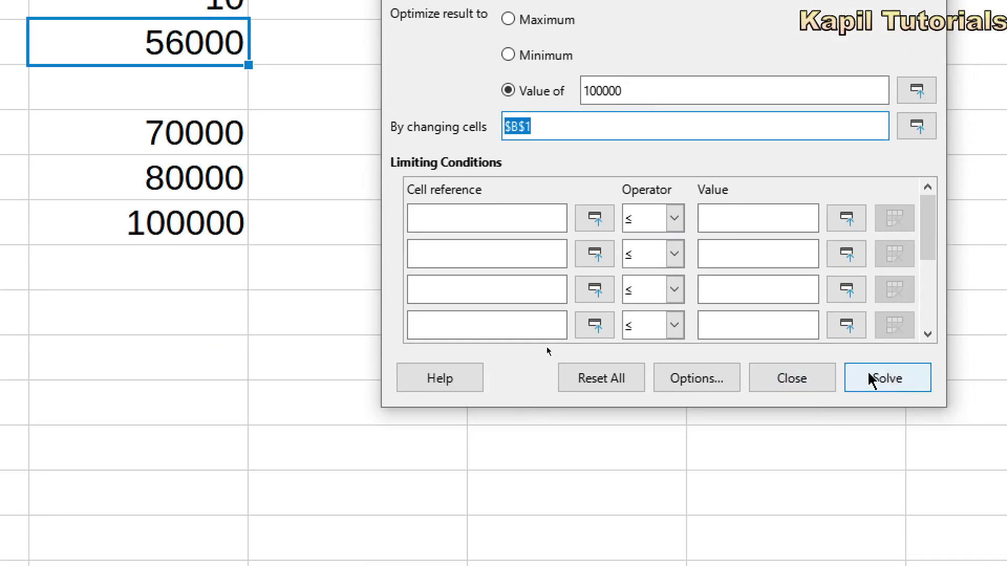
click(875, 378)
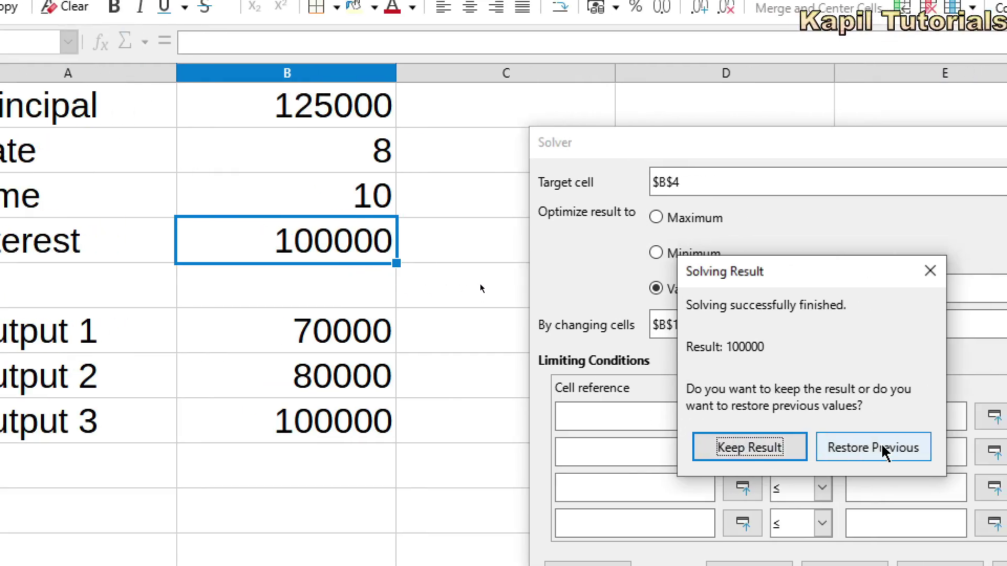
click(750, 447)
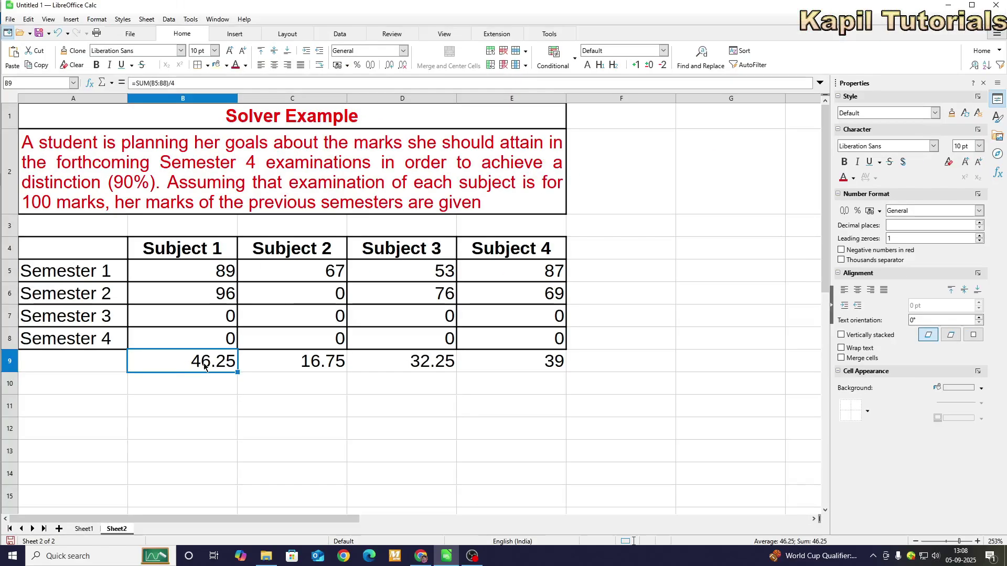
On the semester marks sheet, try solving the Subject 1 average B9 for 90 by changing B7:B8, and restore the previous values
double_click(205, 362)
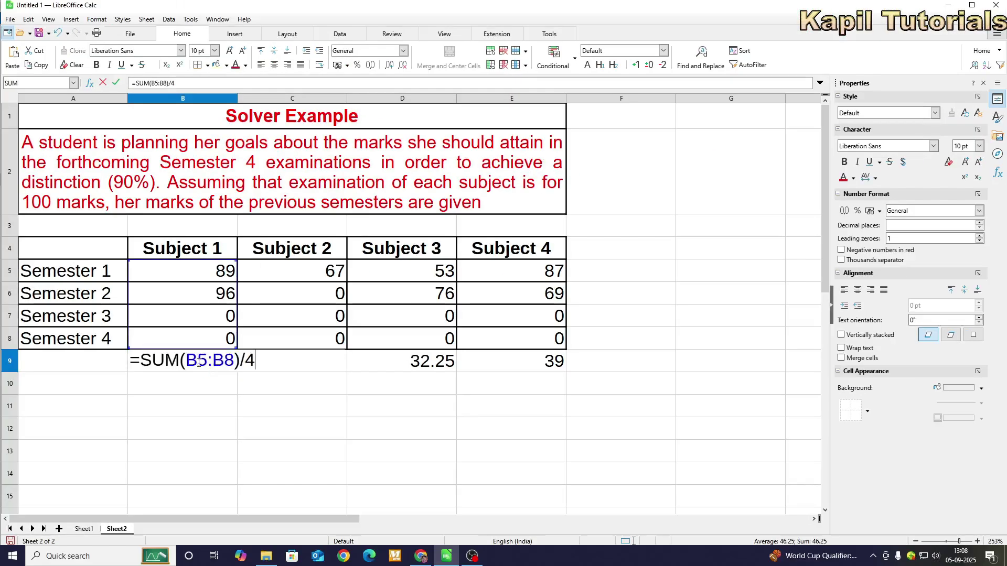
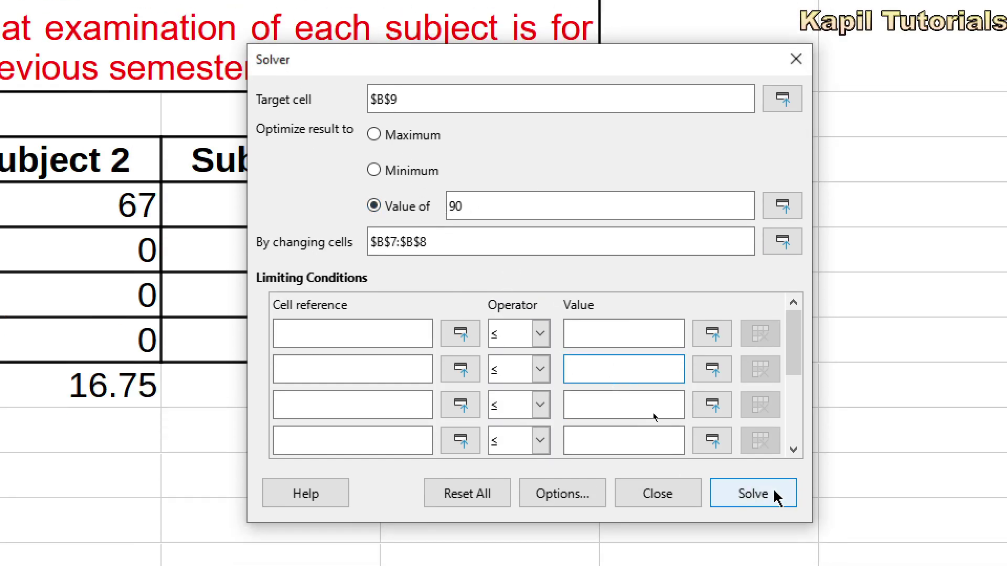
click(776, 536)
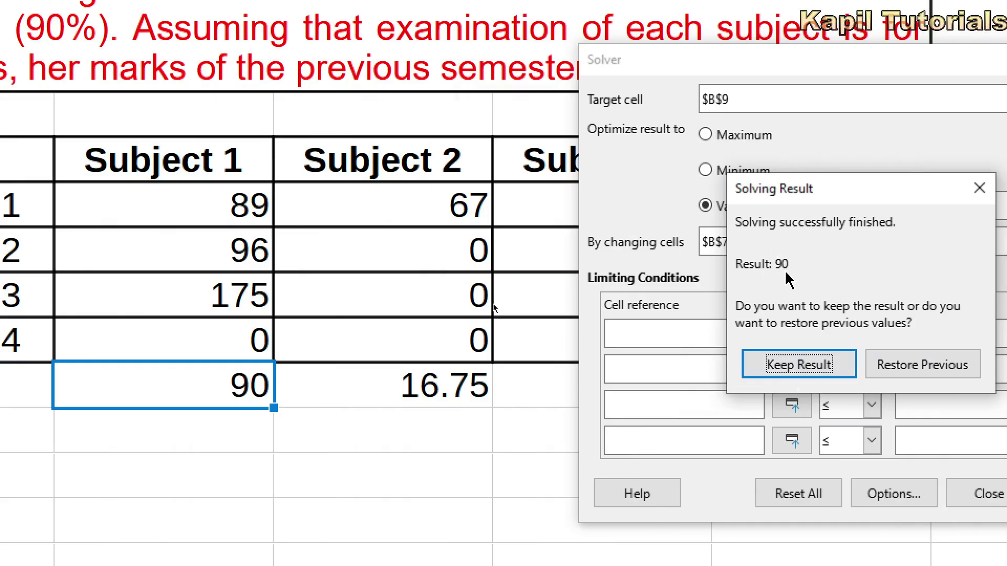
drag(822, 191, 702, 196)
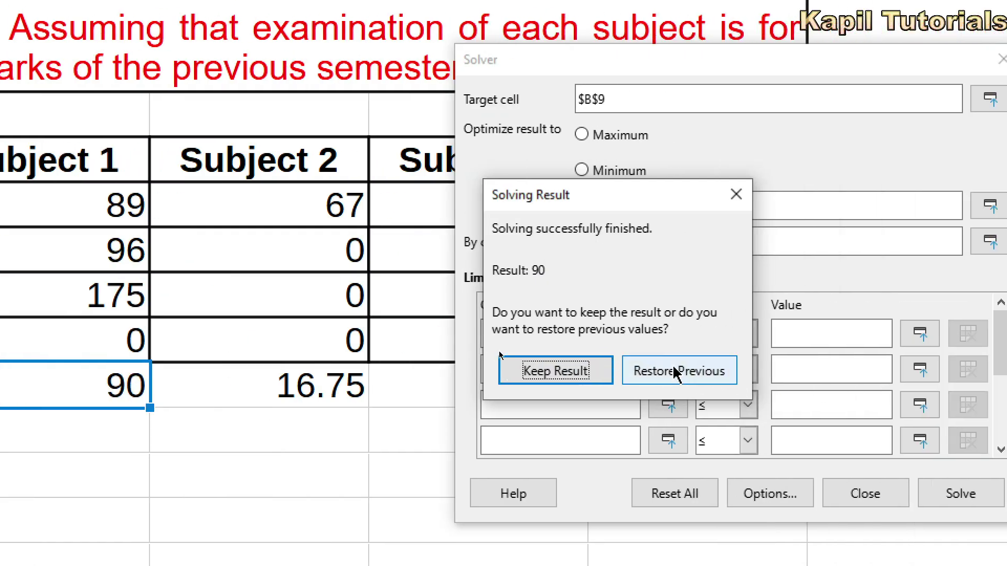
click(674, 369)
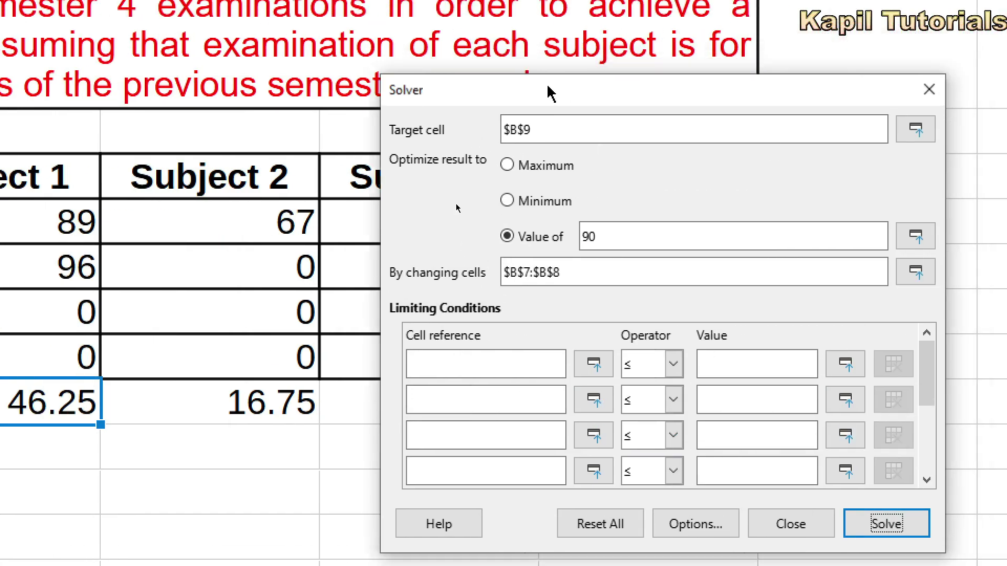
Add a limiting condition in the Solver that keeps the Semester 3 mark B7 ≤ 95
drag(550, 93, 501, 98)
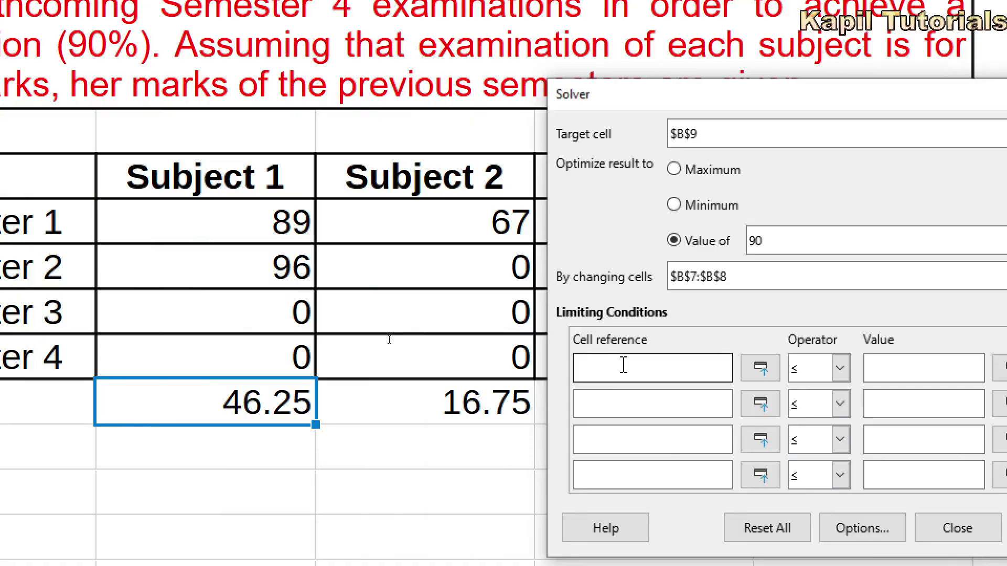
click(774, 377)
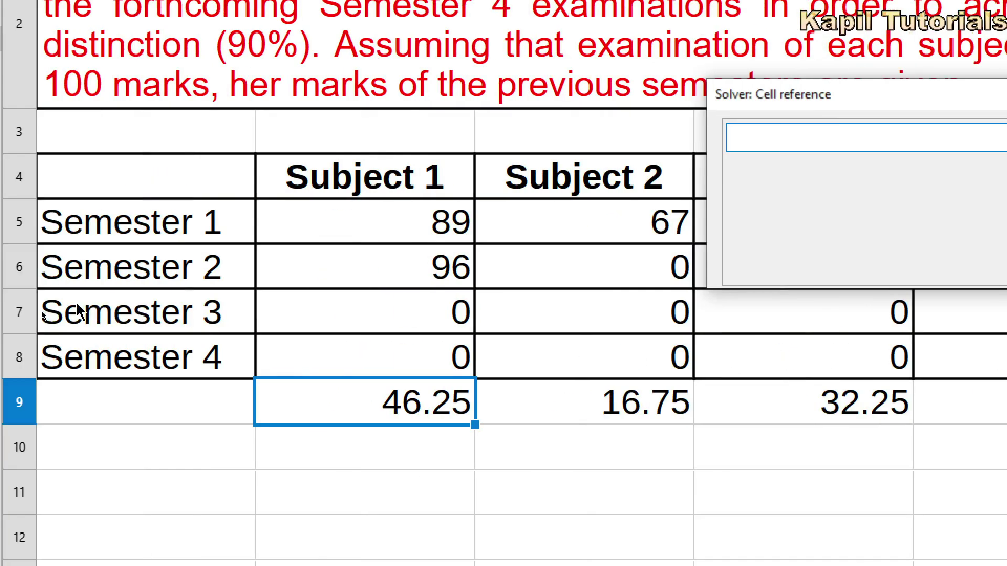
click(356, 315)
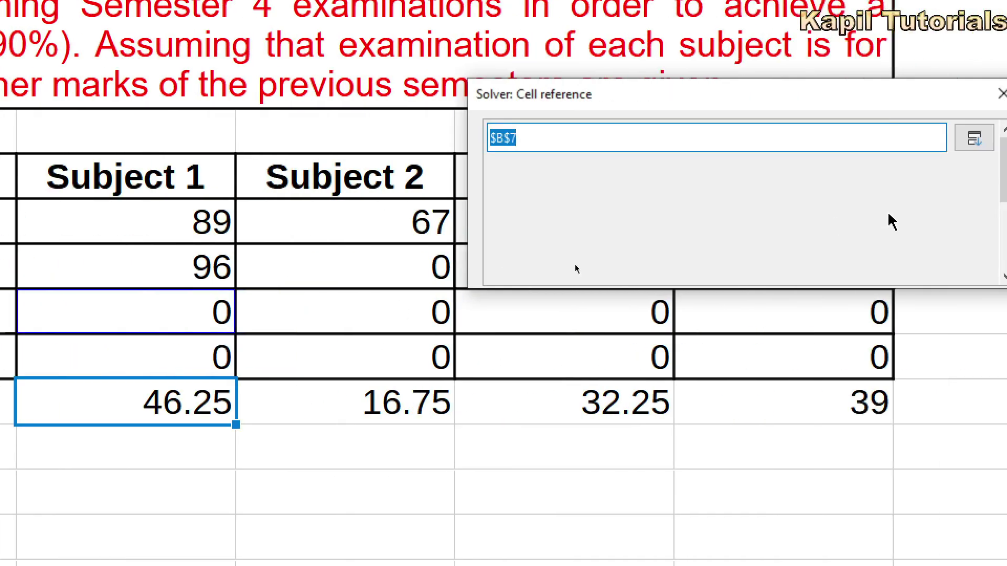
click(891, 140)
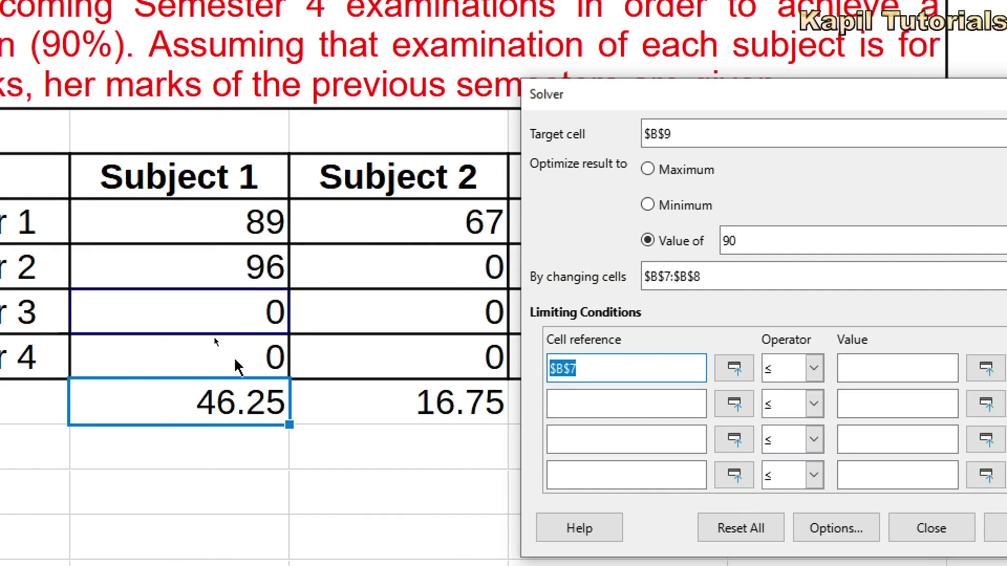
click(815, 369)
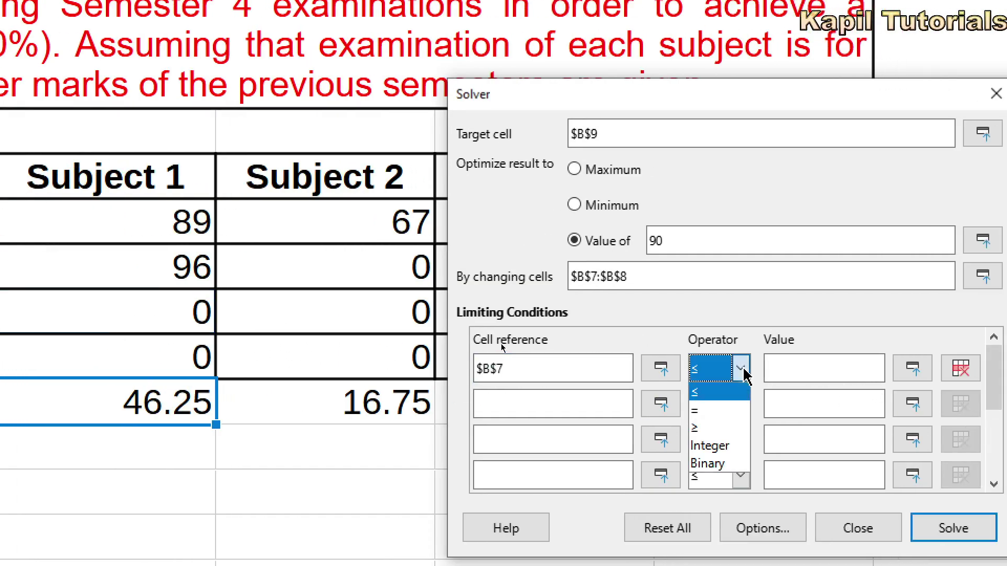
click(705, 396)
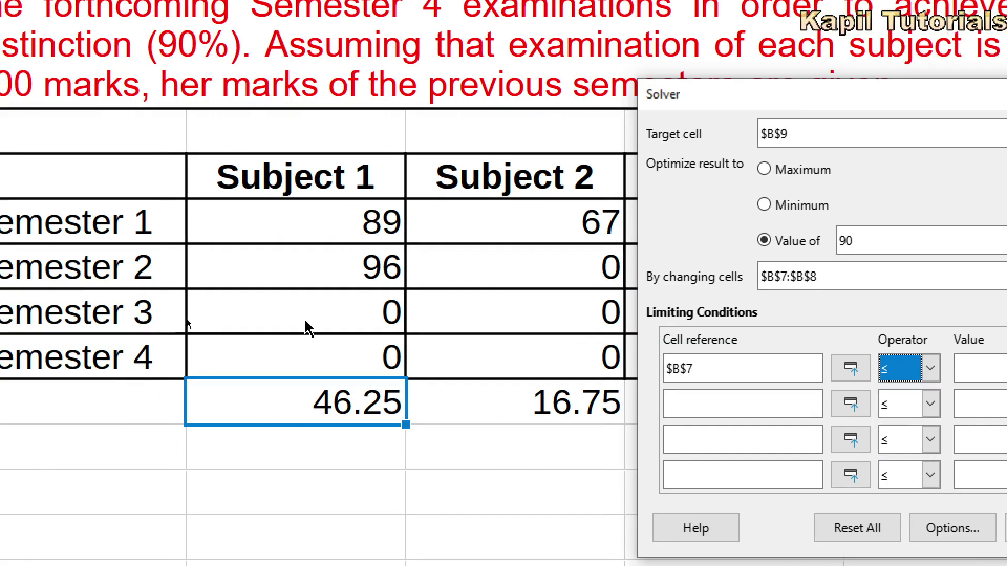
click(970, 367)
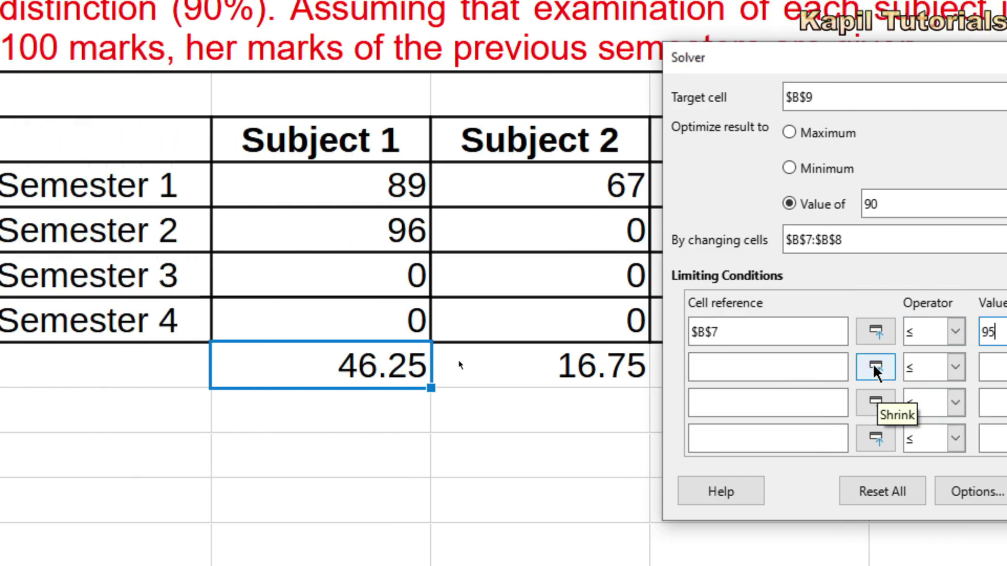
Add a second limiting condition of B8 ≤ 90, then solve for the Subject 1 marks and keep the result
click(874, 370)
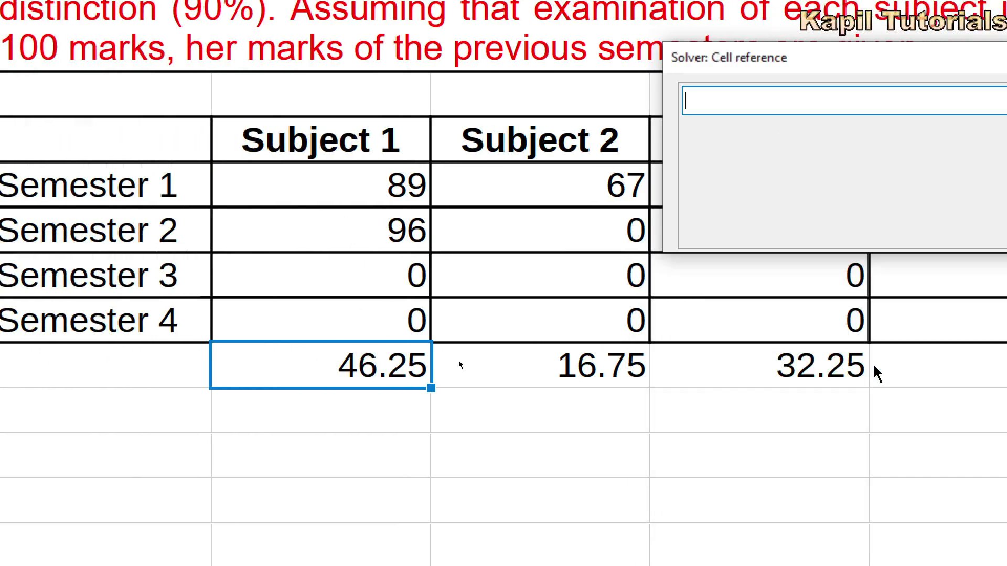
click(376, 334)
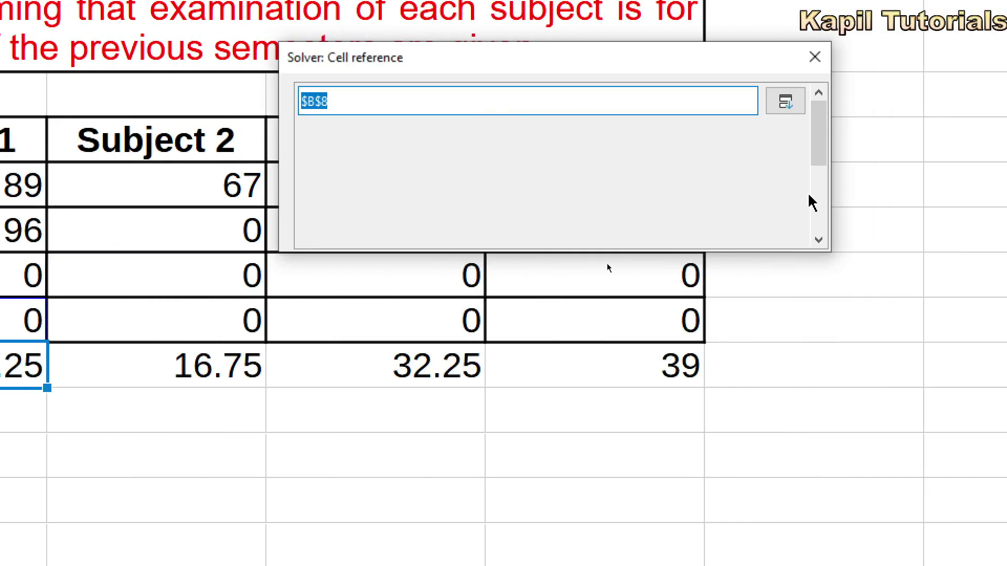
click(784, 99)
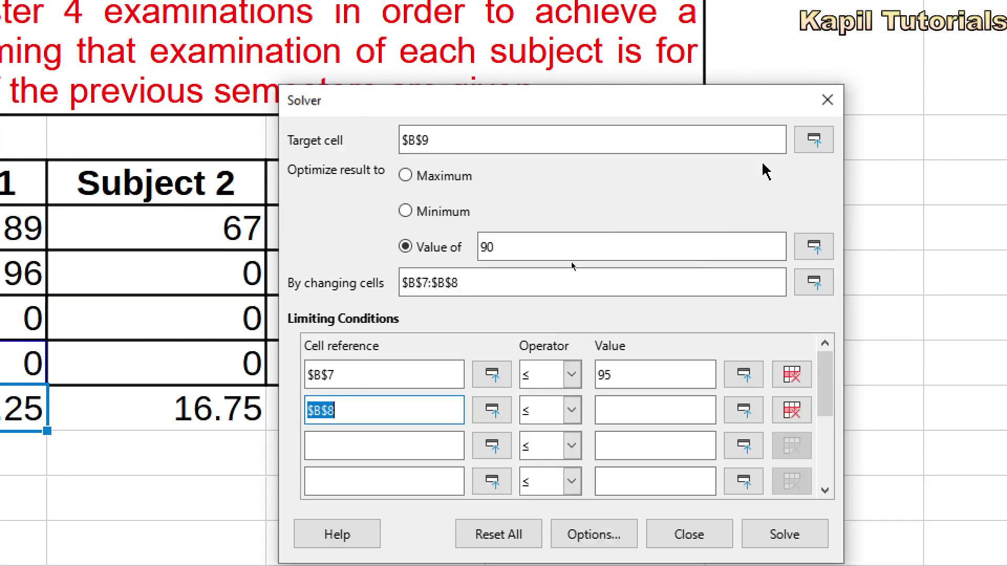
click(633, 410)
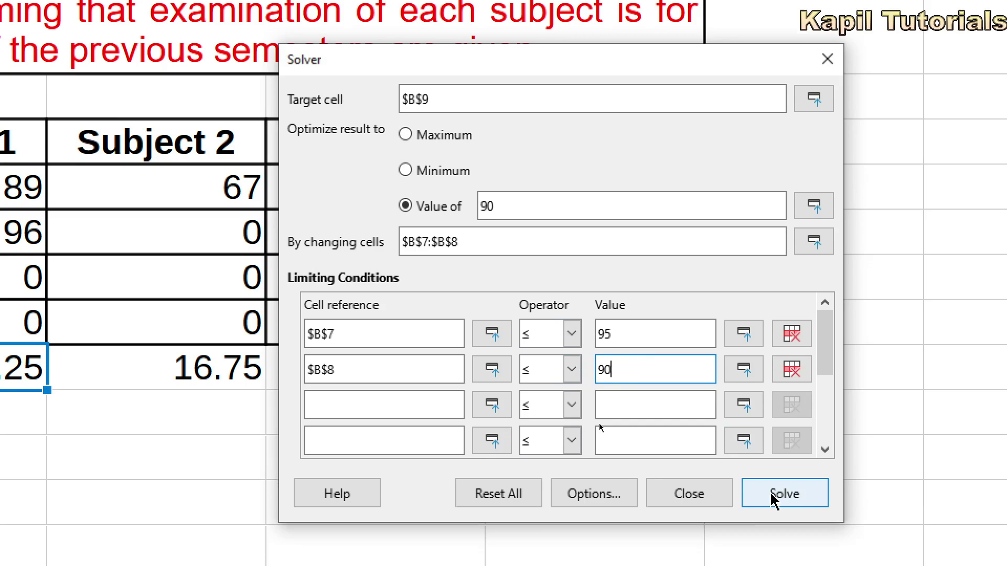
click(774, 498)
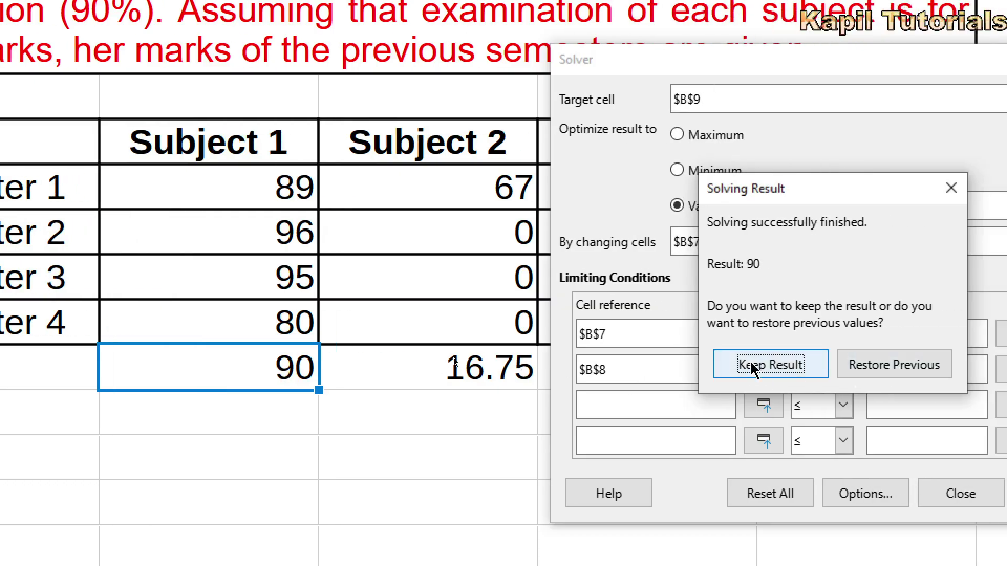
click(753, 367)
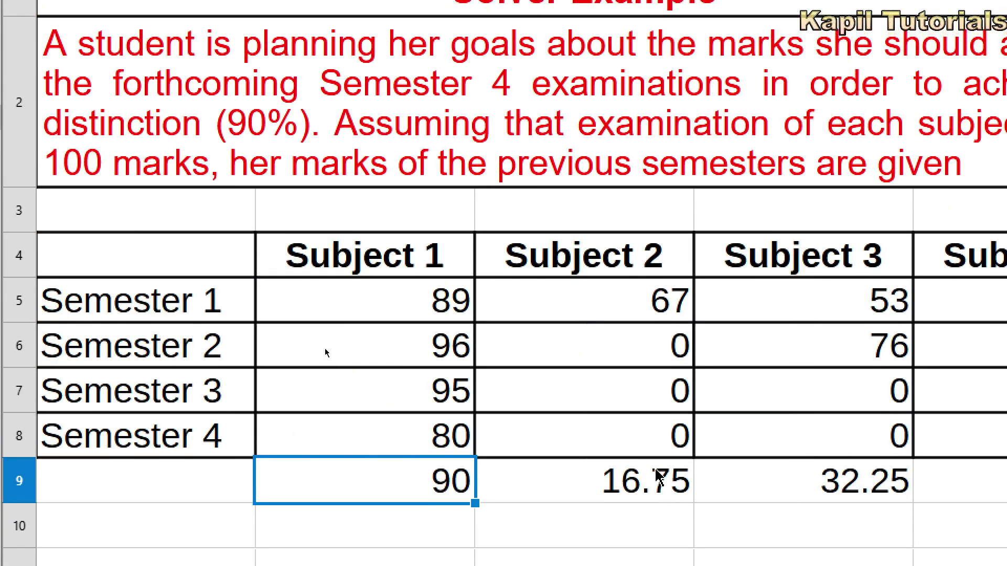
Reopen the Solver from the Subject 2 average C9 and set the changing cells to C6:C8
click(619, 497)
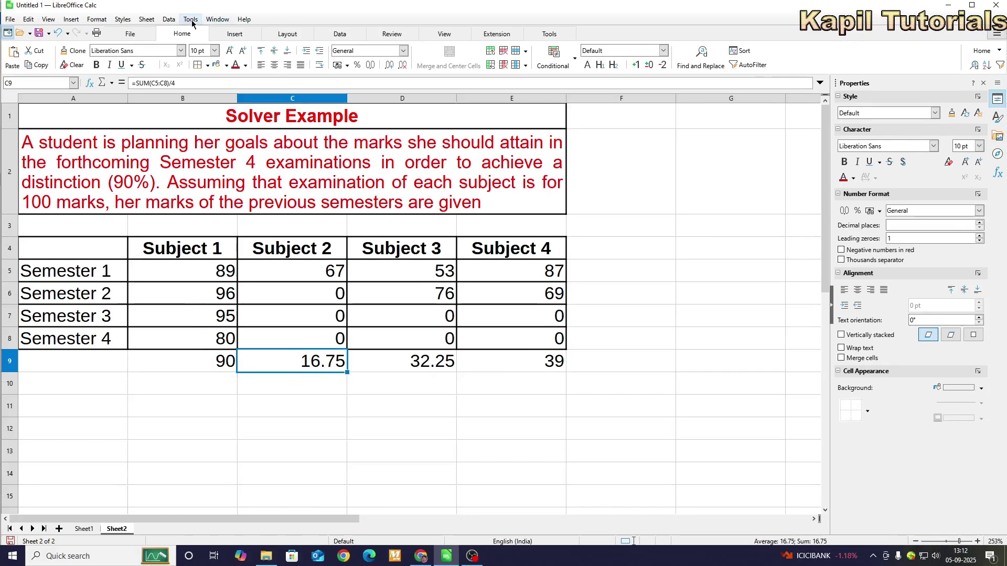
click(191, 19)
click(211, 155)
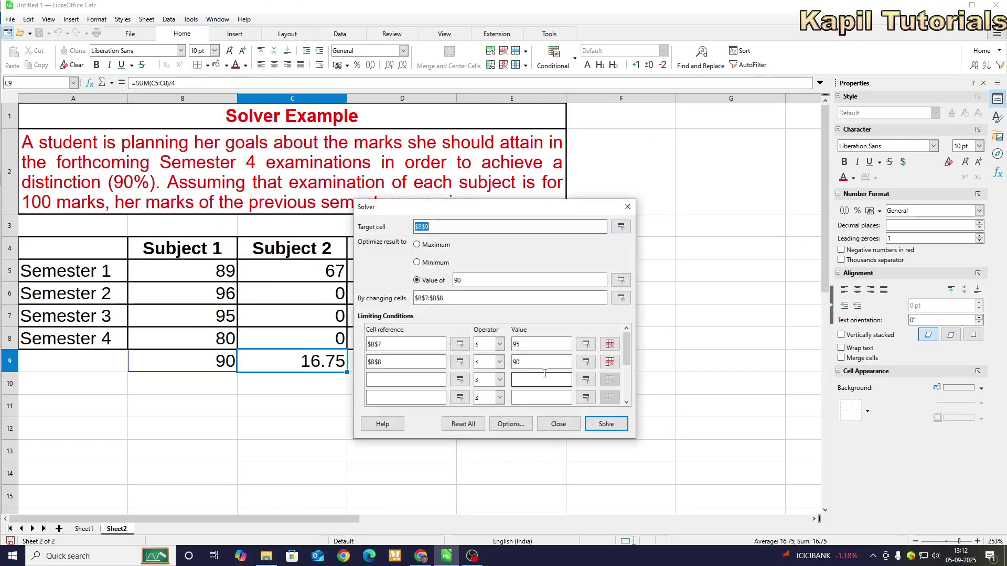
drag(454, 203, 702, 224)
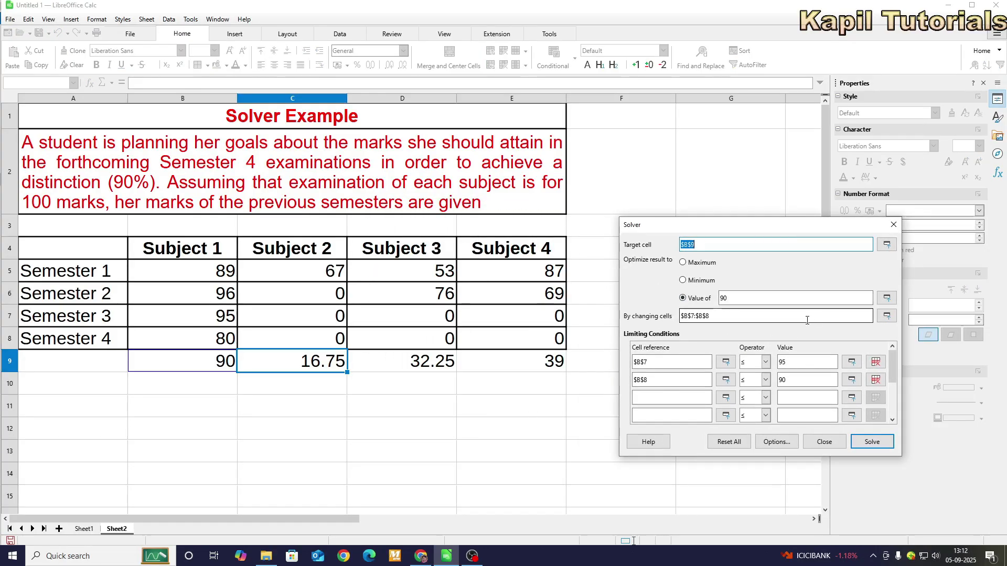
click(885, 317)
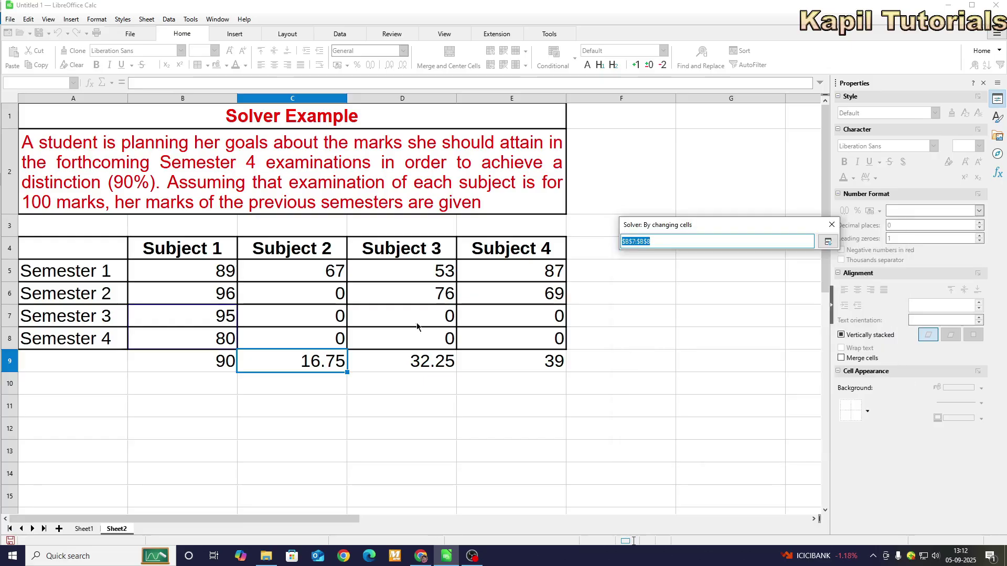
drag(319, 295, 318, 347)
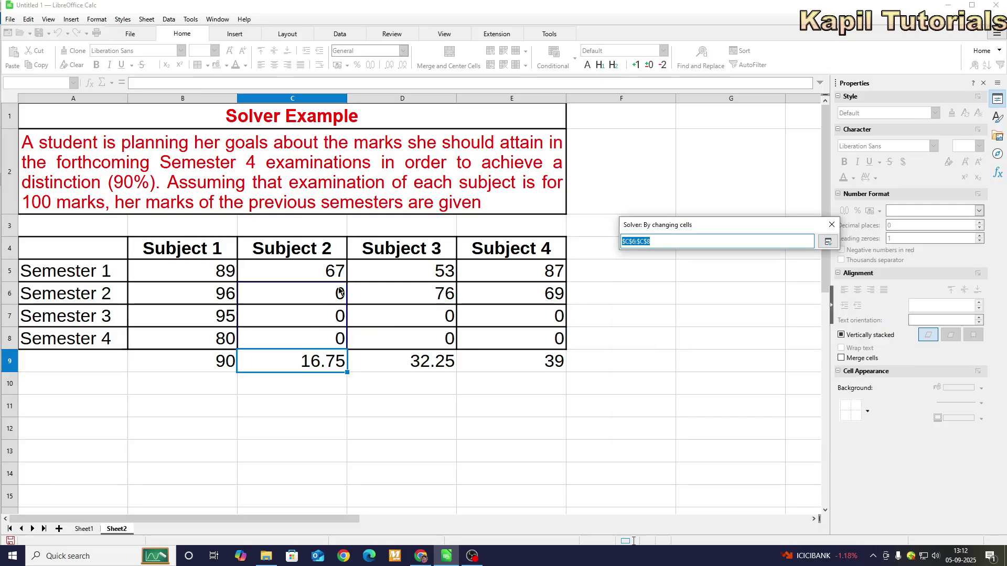
click(828, 242)
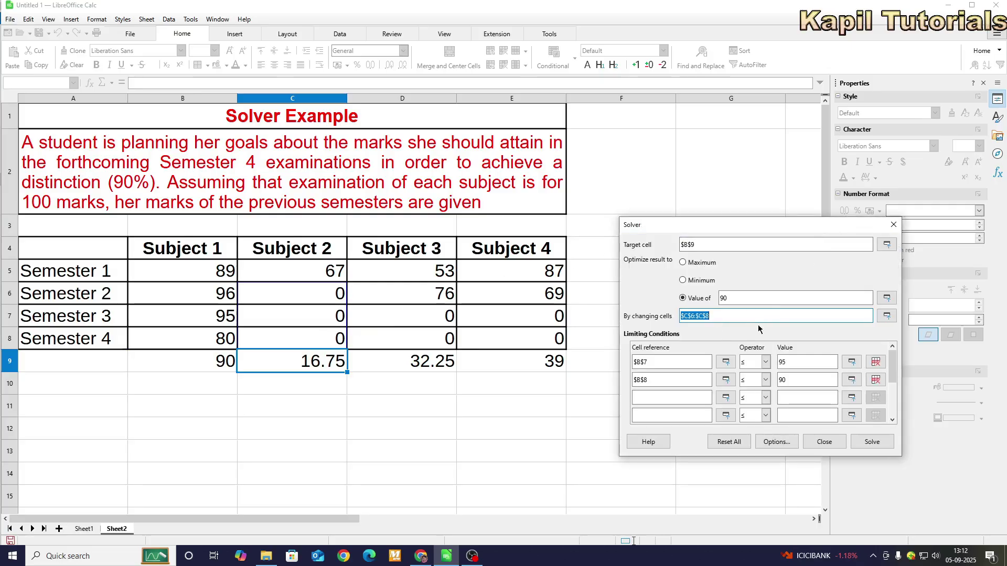
Change the first limiting condition to C6 ≤ 98
click(725, 362)
click(317, 299)
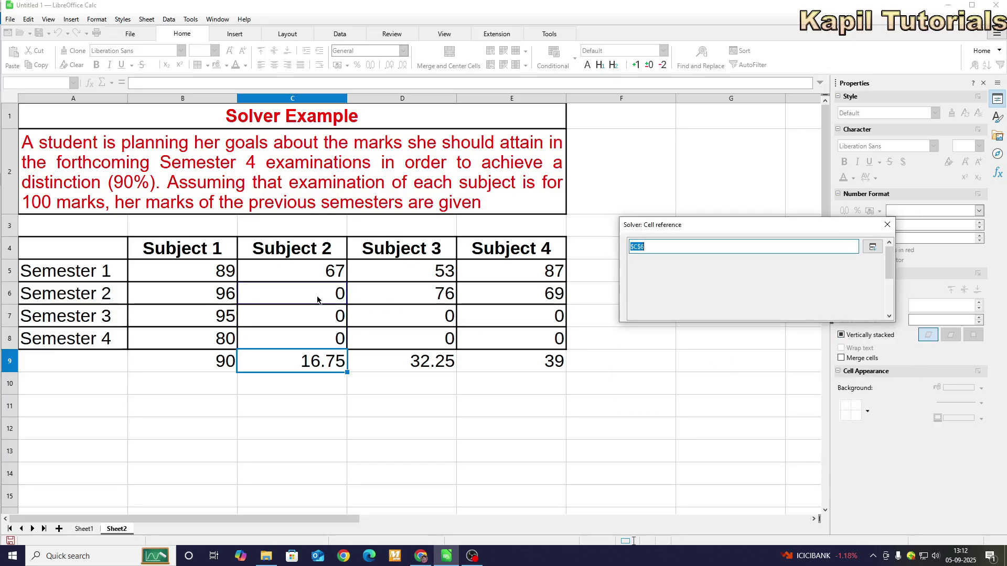
click(872, 246)
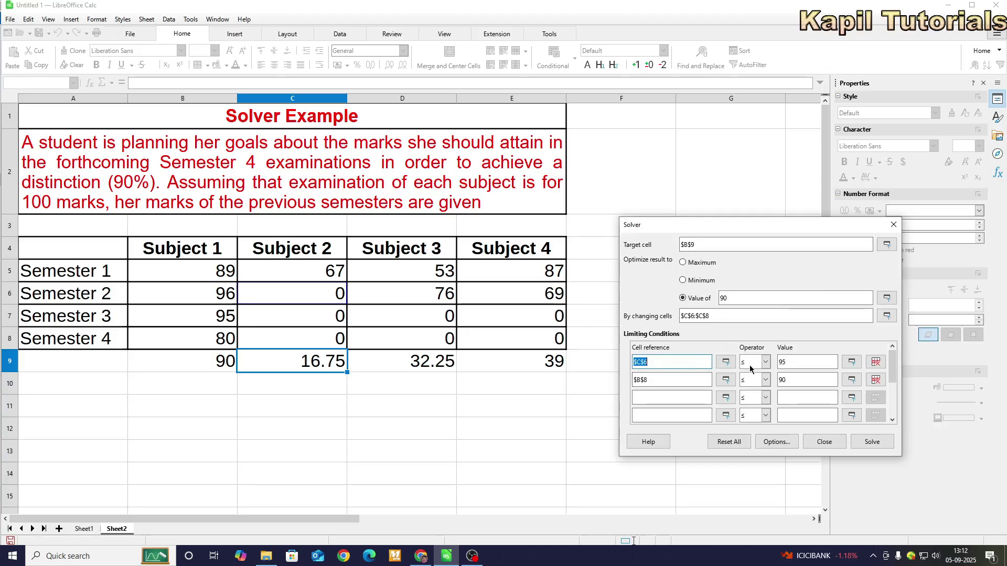
double_click(779, 362)
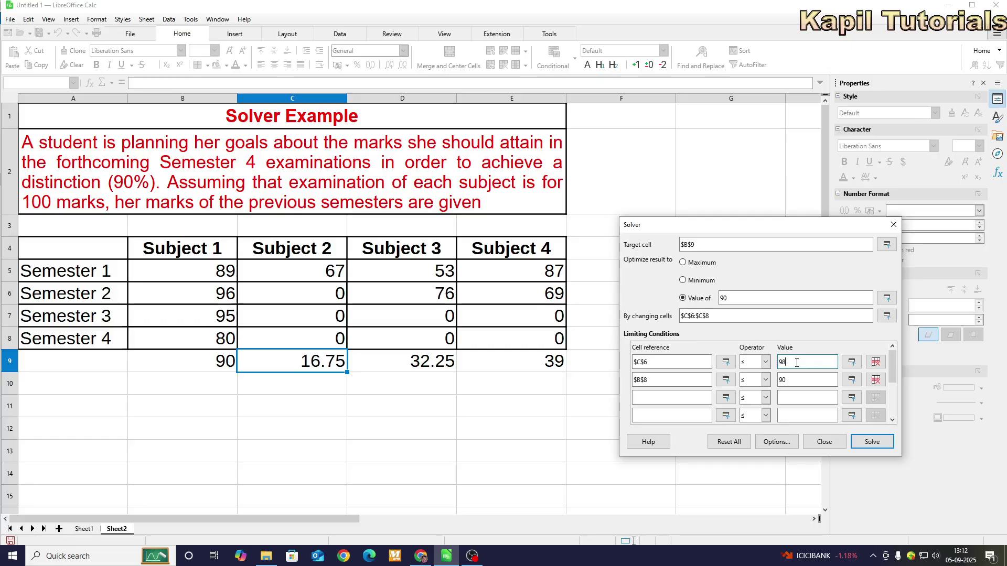
Change the second limiting condition to C7 ≤ 95, replacing both its cell reference and its value
click(725, 384)
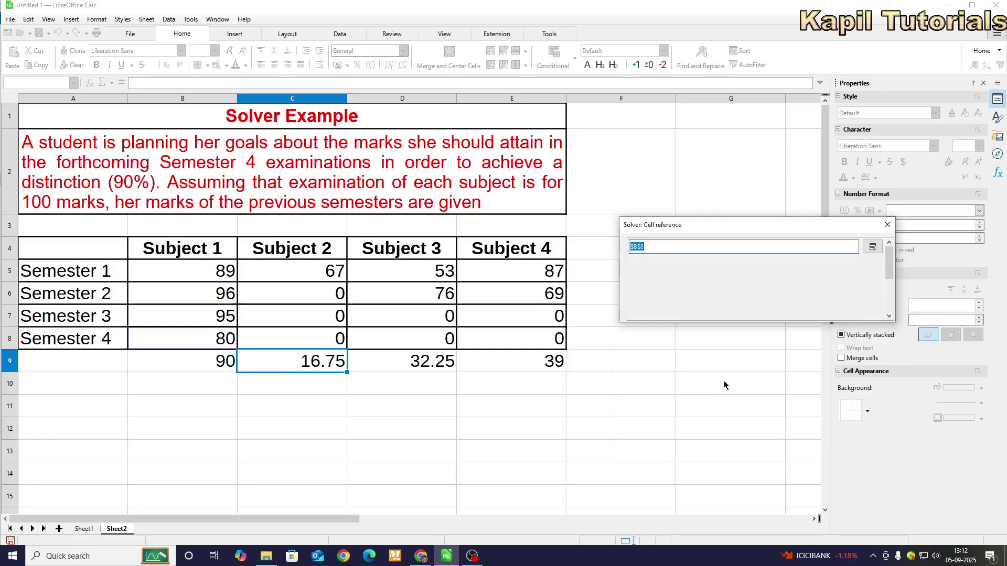
click(329, 321)
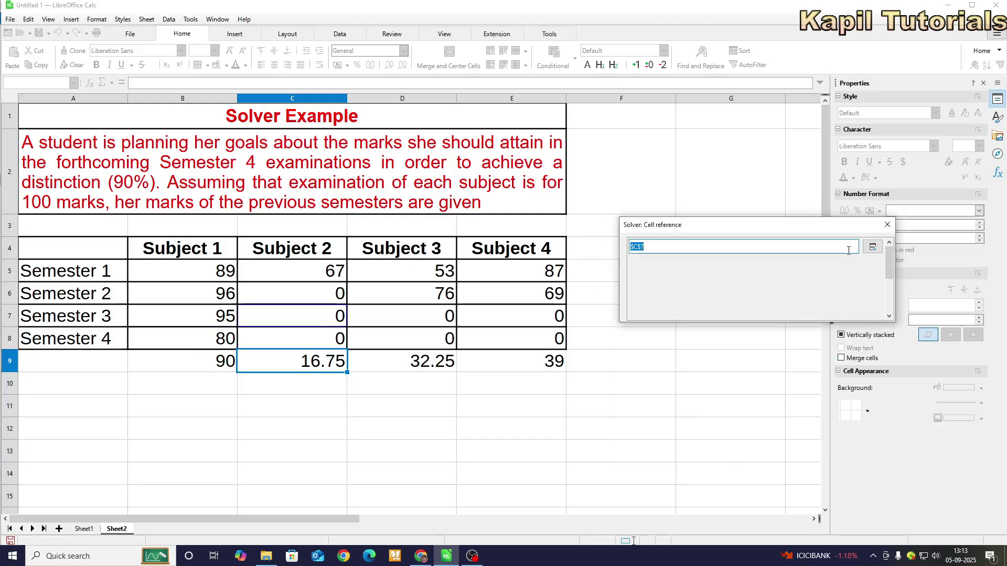
click(872, 246)
drag(794, 380, 780, 380)
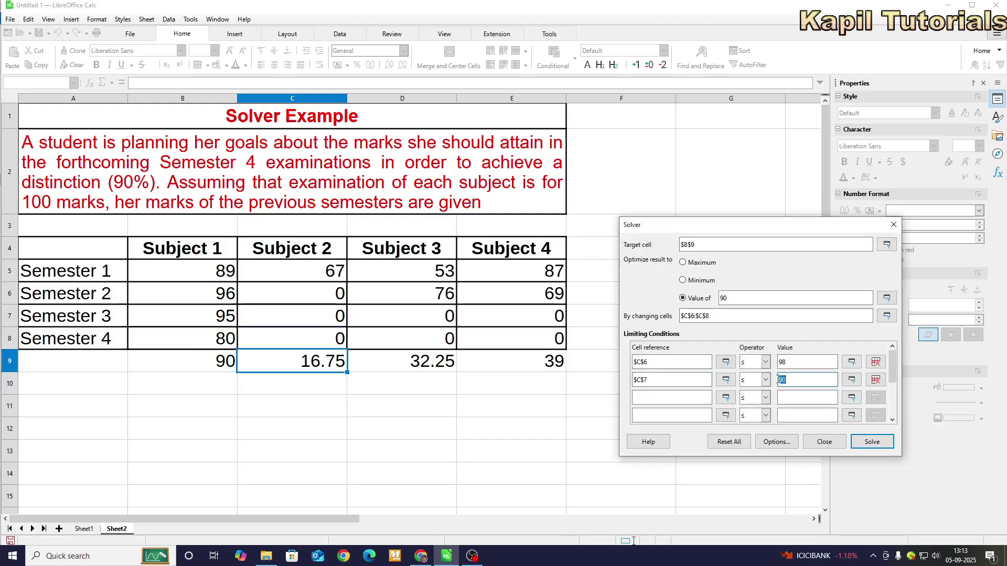
text(9)
click(313, 347)
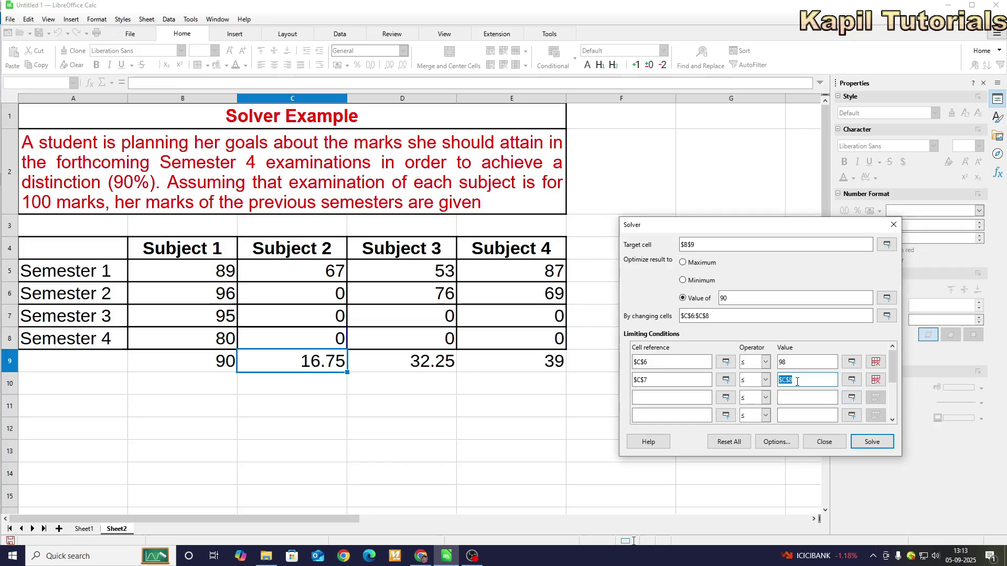
click(315, 320)
click(671, 398)
click(779, 379)
text(98)
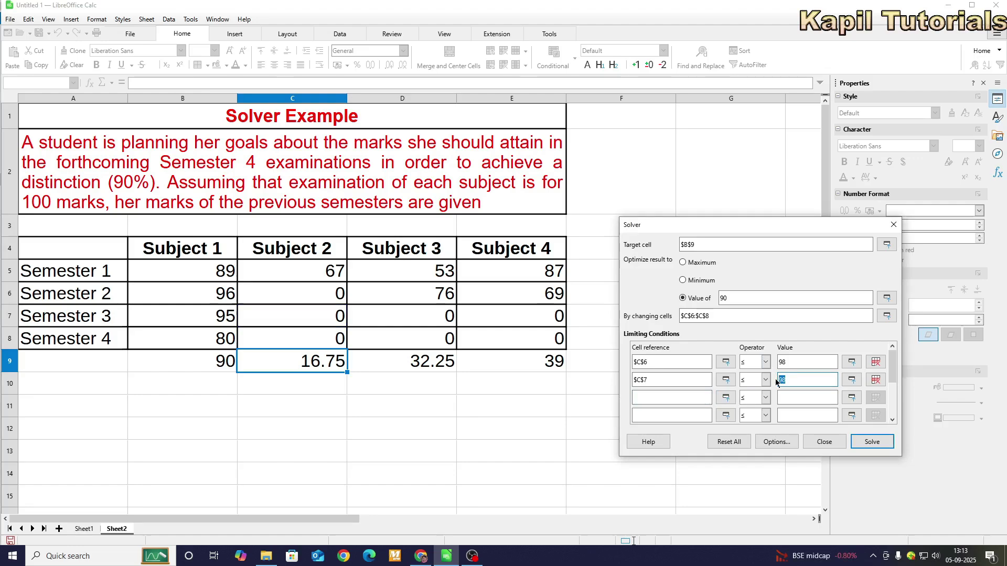
text(5)
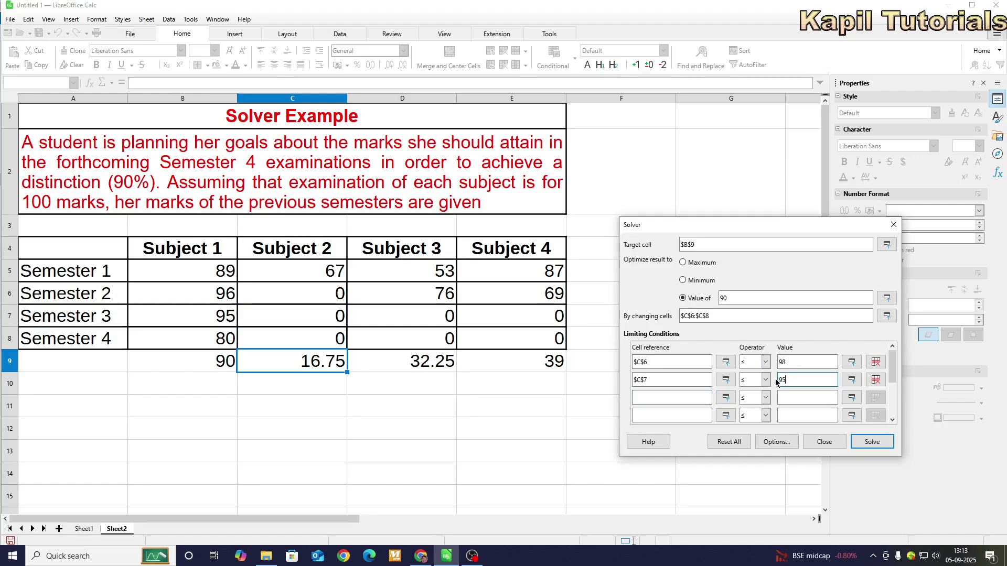
Add a third limiting condition that keeps the Subject 2 Semester 4 mark C8 ≤ 99
click(726, 398)
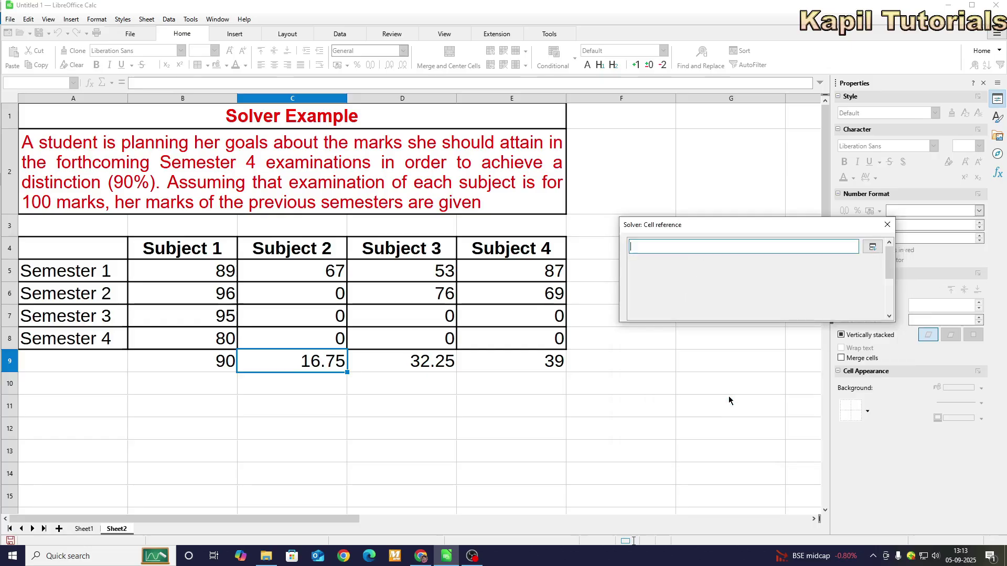
click(323, 342)
click(872, 247)
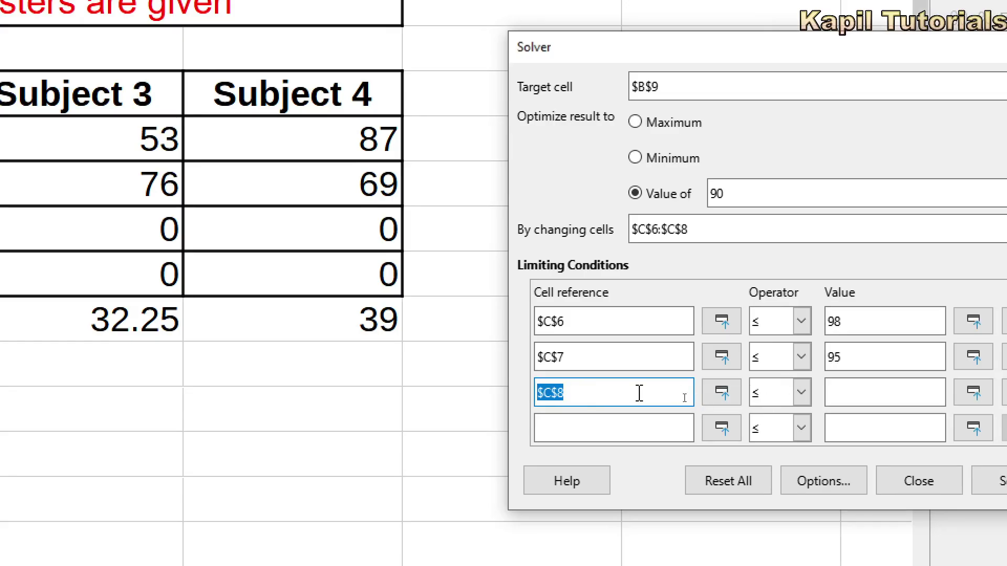
click(850, 392)
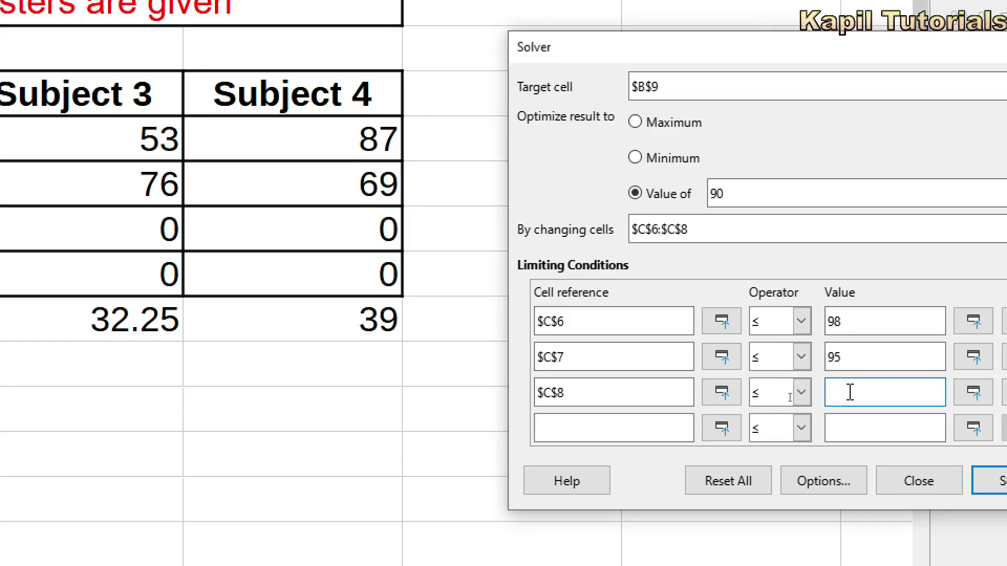
text(99)
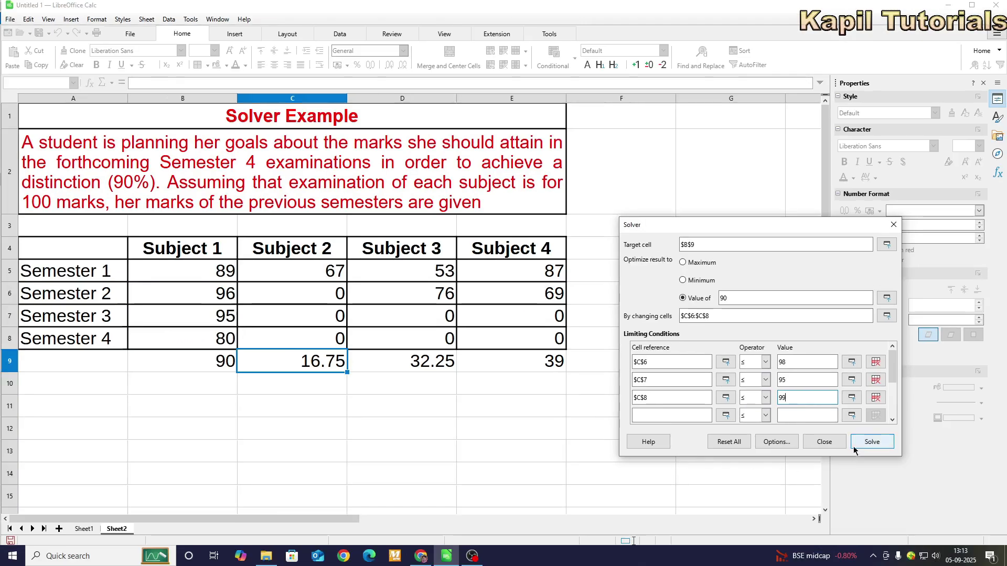
Solve for the Subject 2 marks, check the suggested values, and restore the previous ones
click(868, 442)
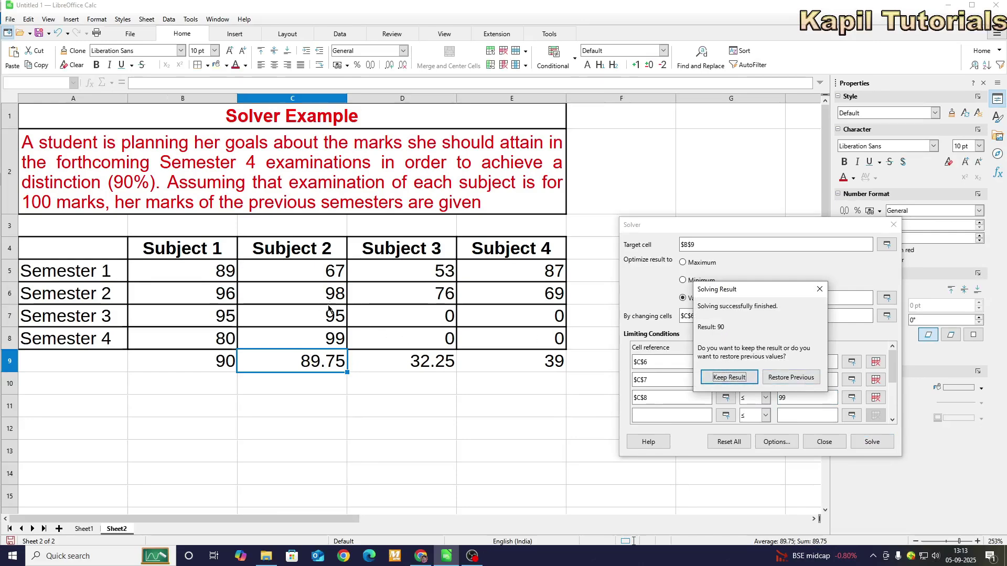
click(789, 380)
click(791, 380)
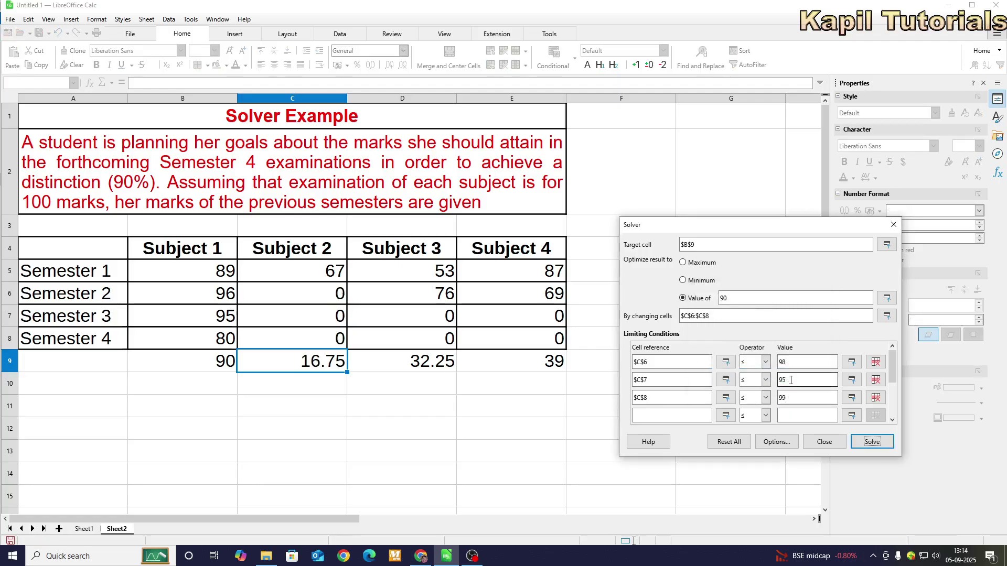
Raise the limit on C7 to ≤ 98, solve for the Subject 2 marks, and restore the previous values
double_click(785, 380)
text(98)
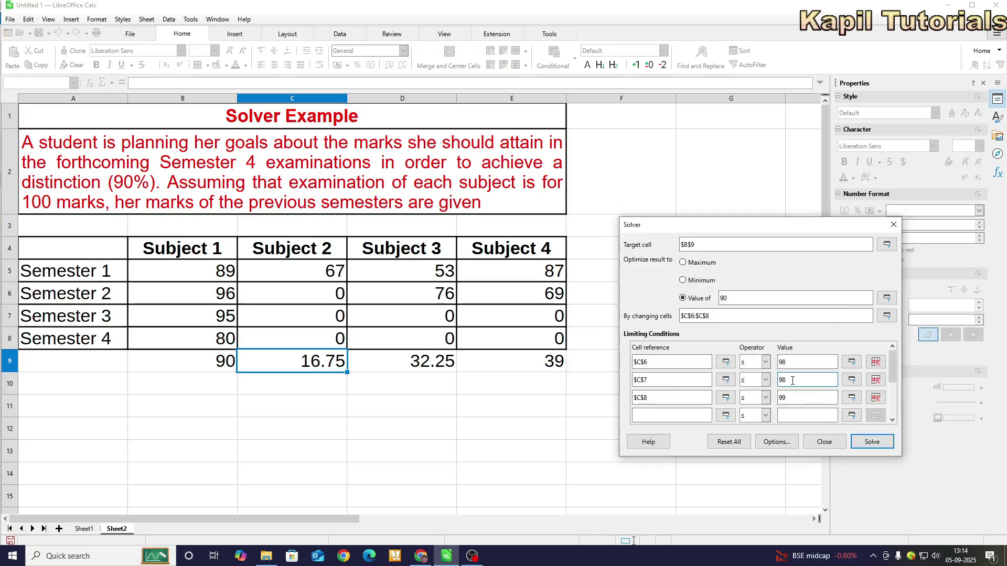
click(868, 447)
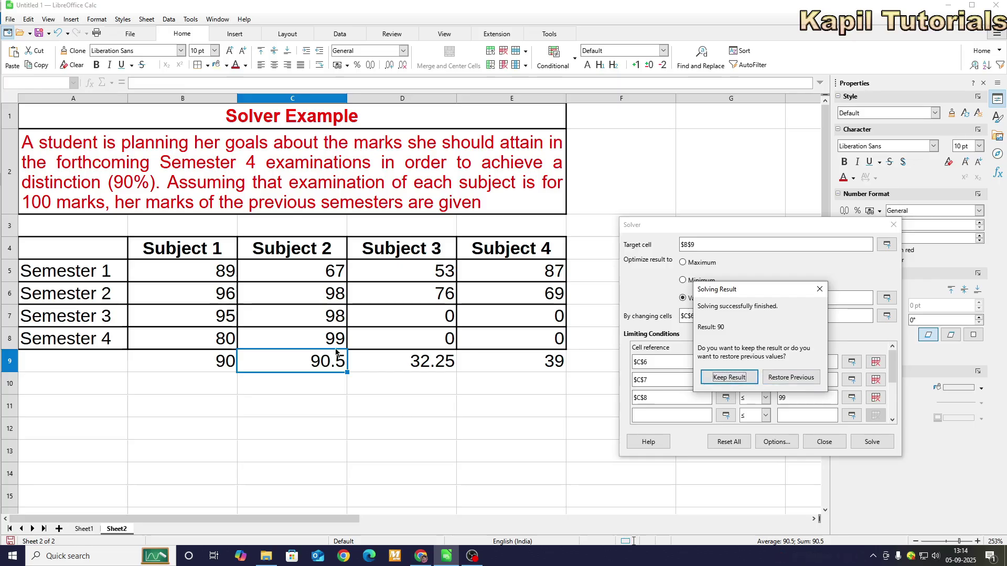
click(787, 378)
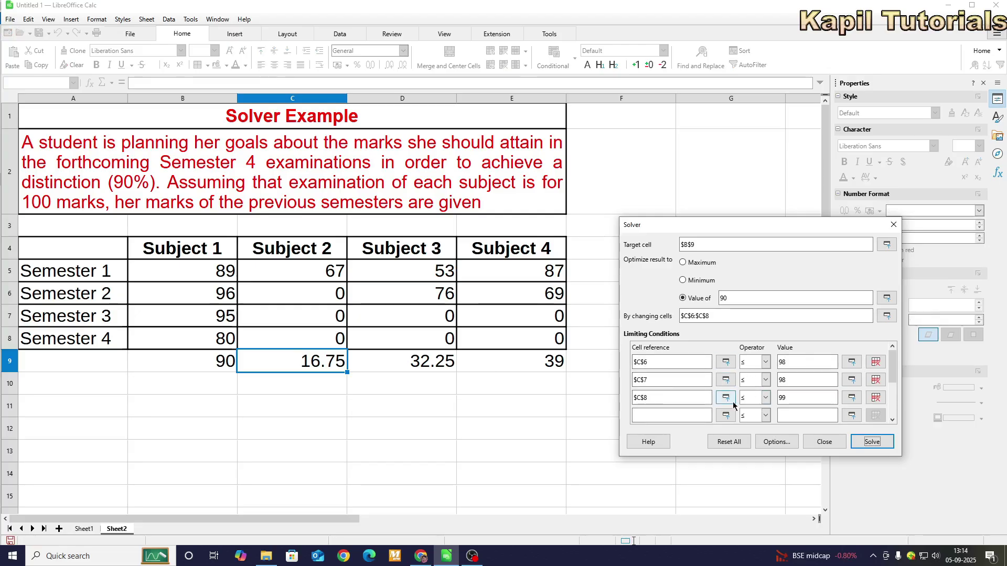
Run the Solver again with the same limiting conditions, move the result message off the settings, and restore the previous marks
double_click(791, 380)
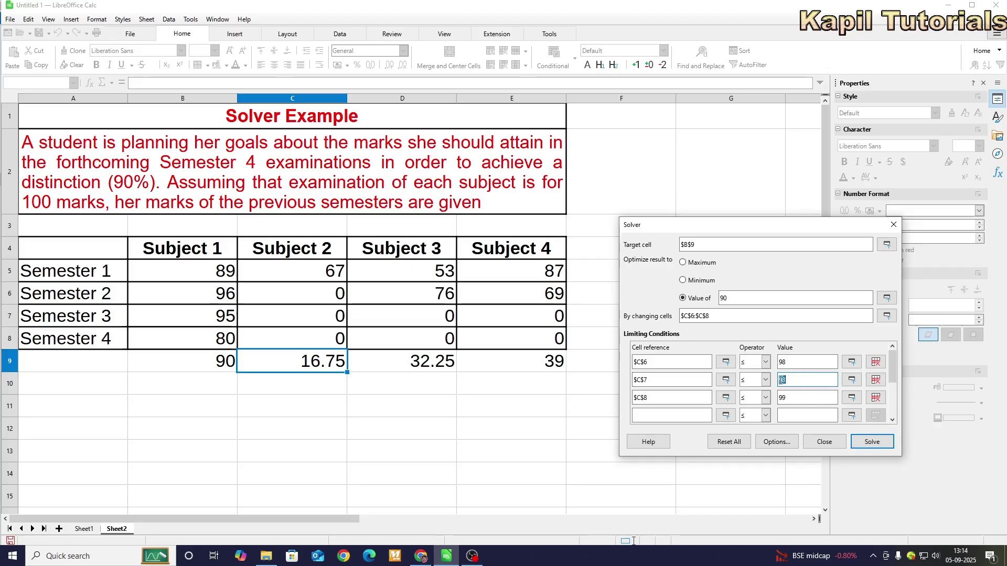
click(872, 442)
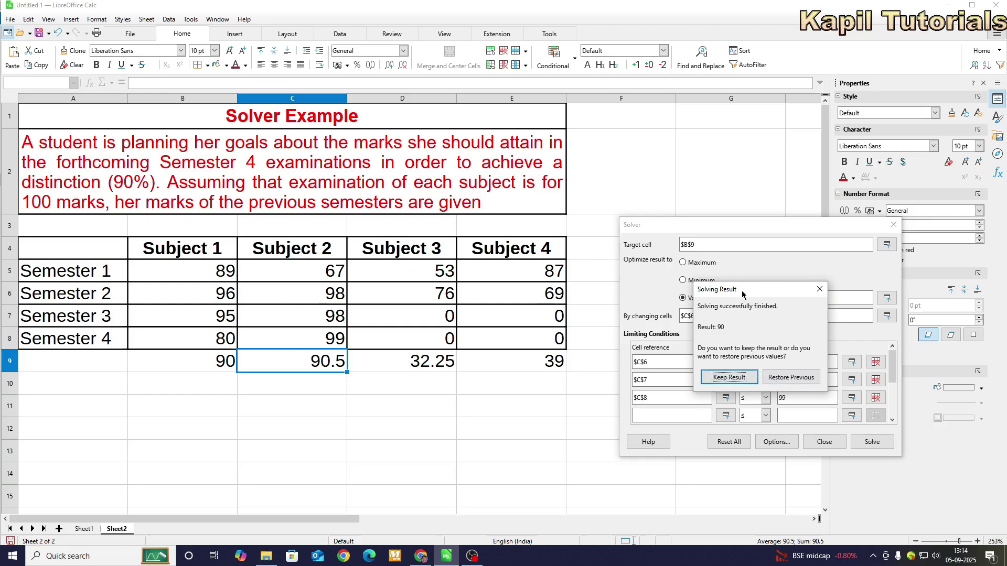
drag(741, 290, 808, 311)
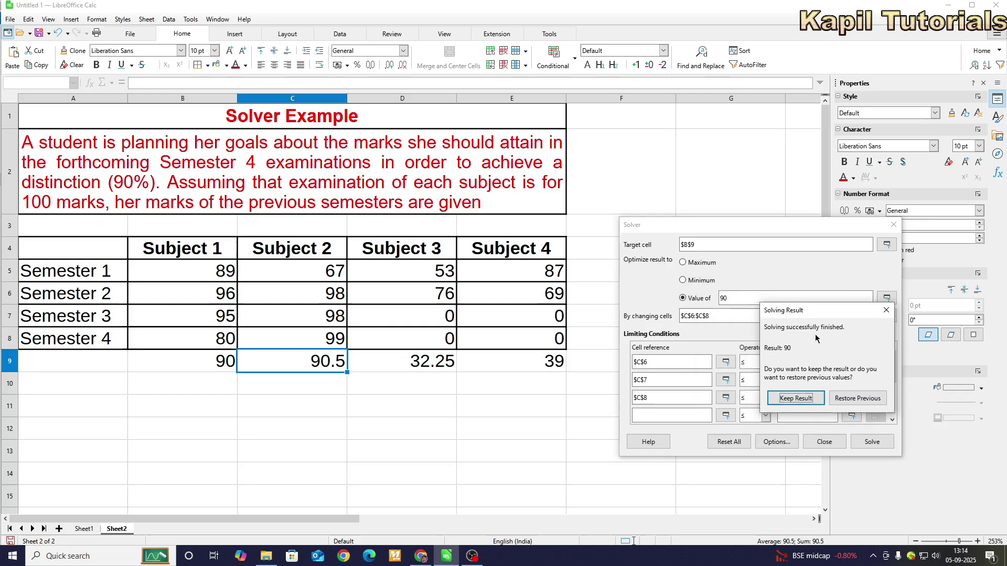
click(853, 399)
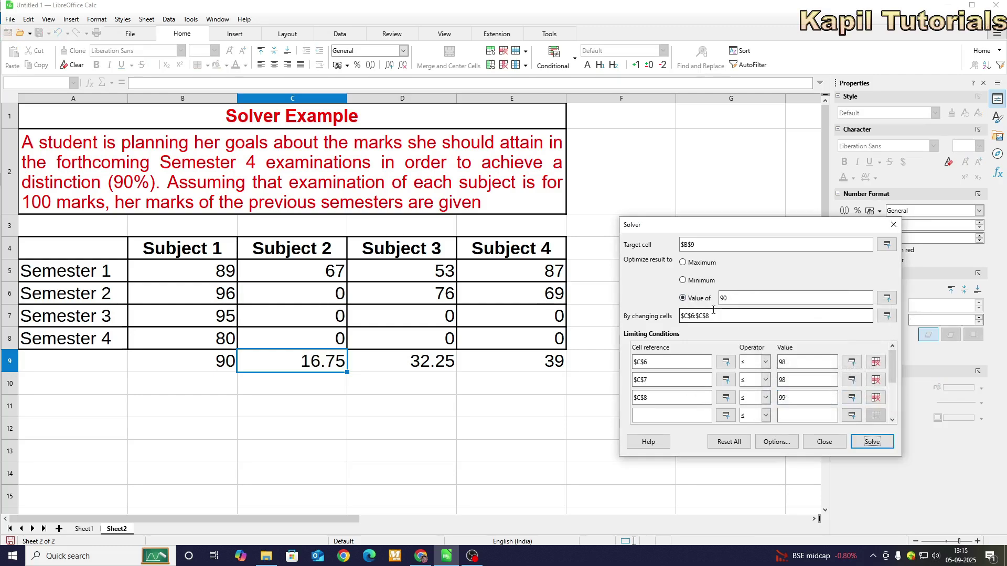
Set the Solver to optimize for the Maximum and solve for C6:C8, moving the result message out of the way
click(683, 263)
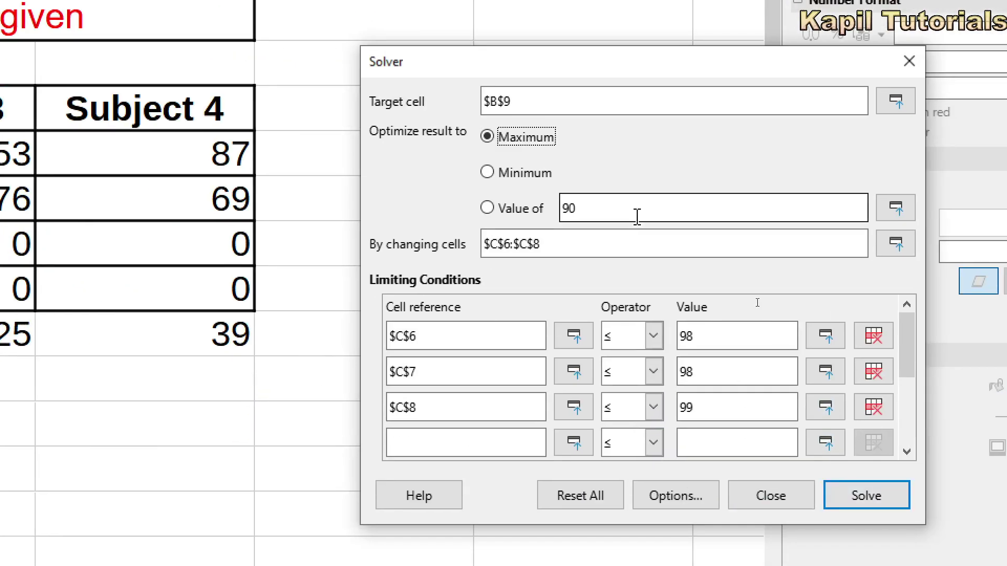
click(842, 500)
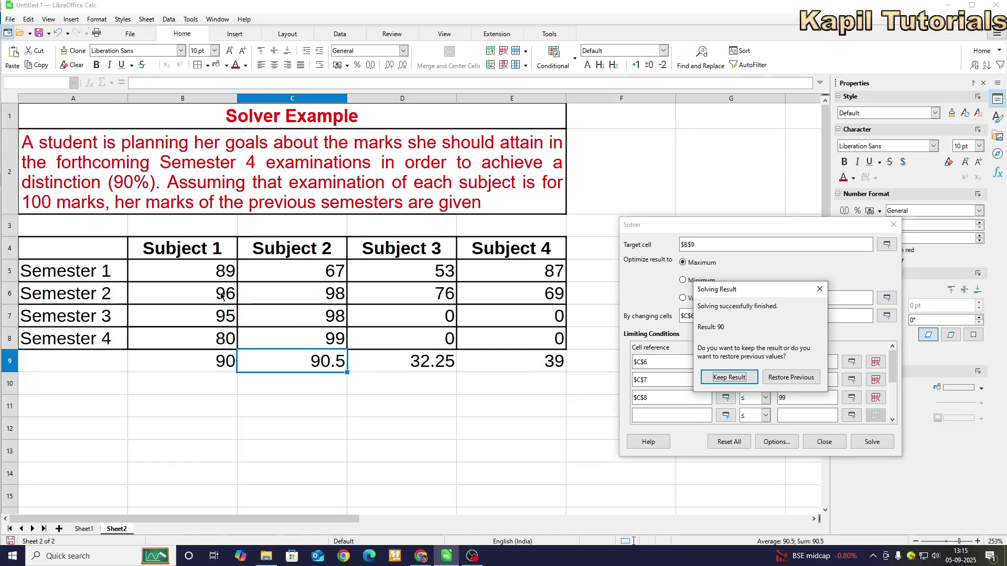
drag(772, 297, 813, 205)
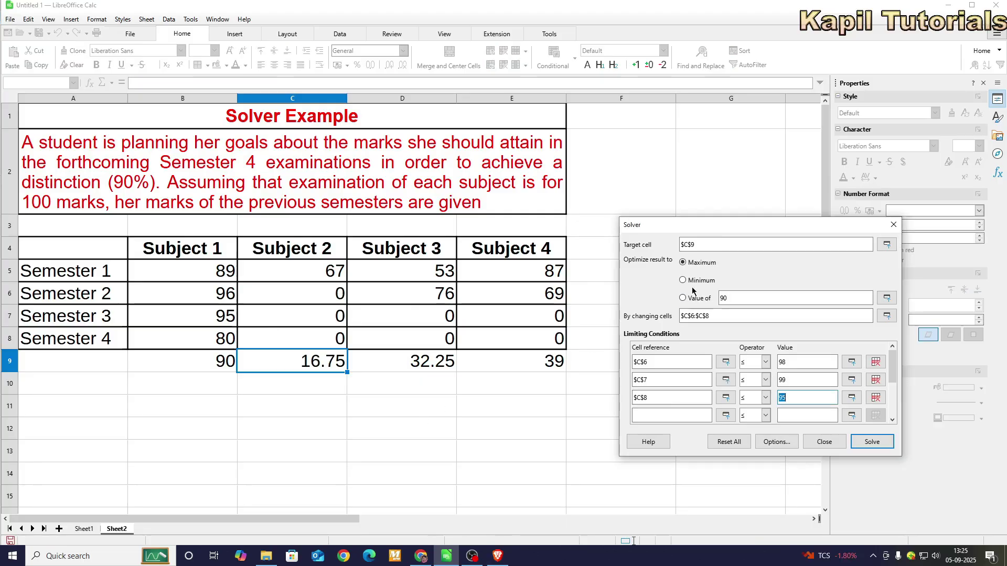
Switch the optimization to Minimum and change the limiting conditions to C6 ≤ 99 and C8 ≤ 98
click(698, 281)
double_click(791, 363)
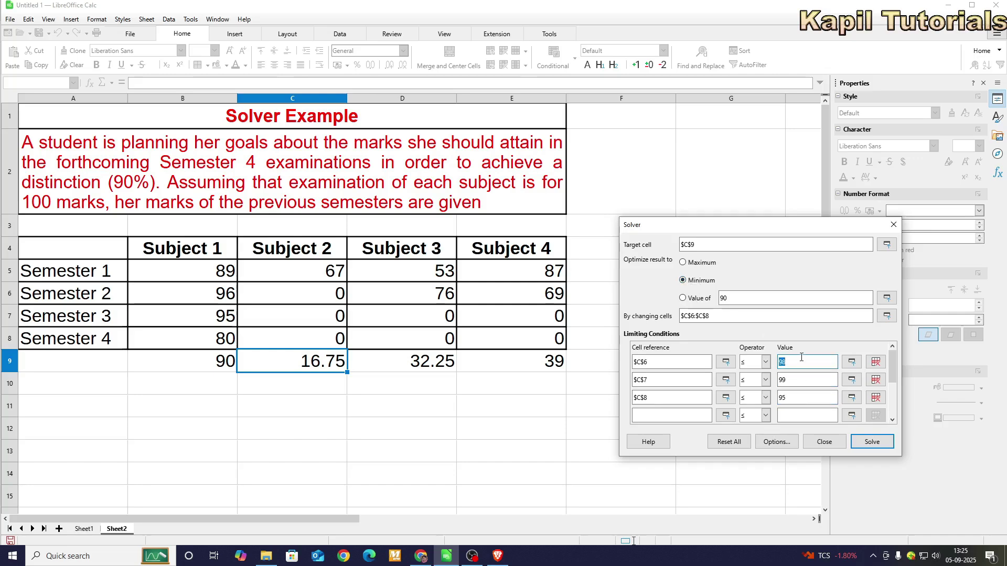
text(99)
double_click(780, 398)
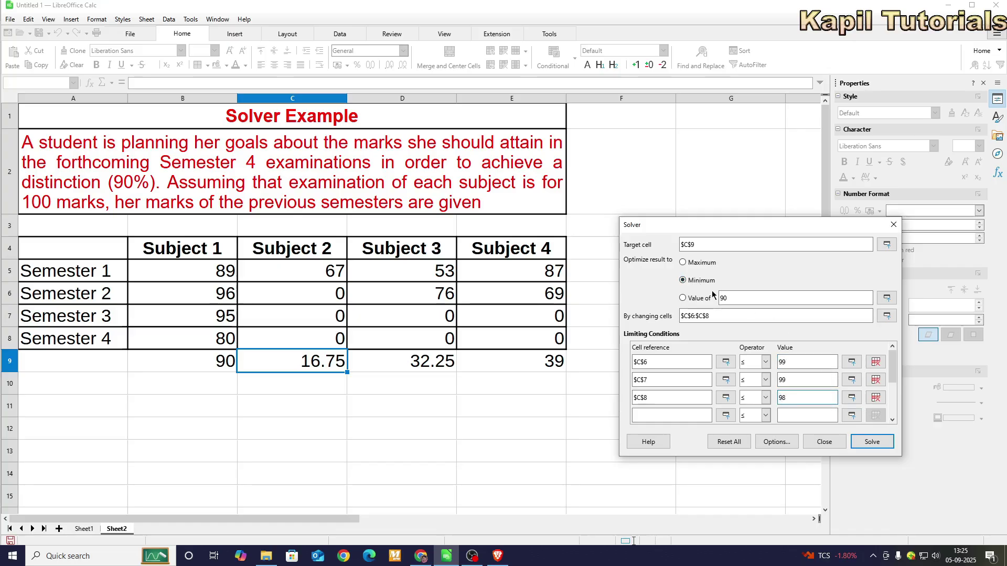
Solve for the Maximum of the Subject 2 average C9, then restore the previous marks
click(683, 262)
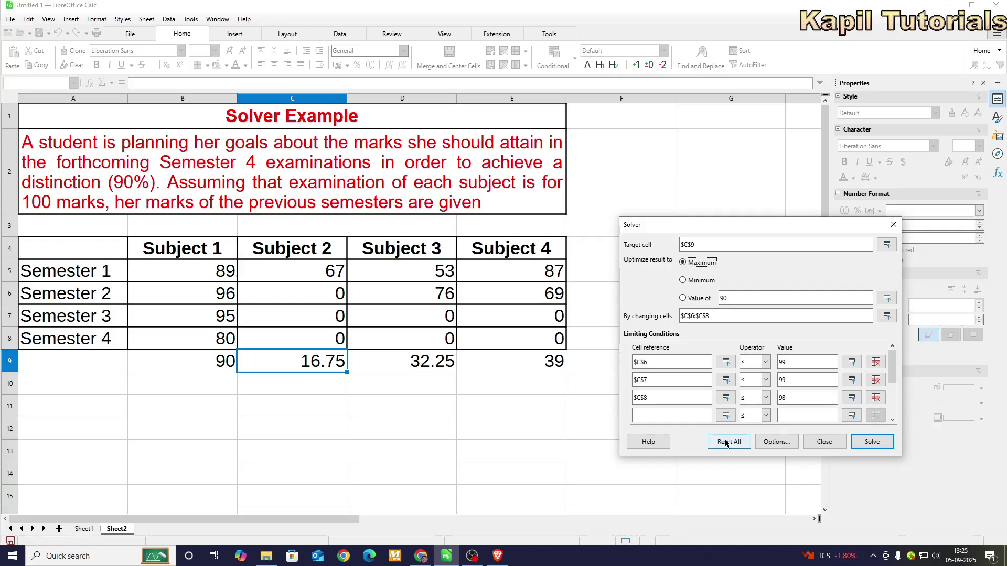
click(870, 441)
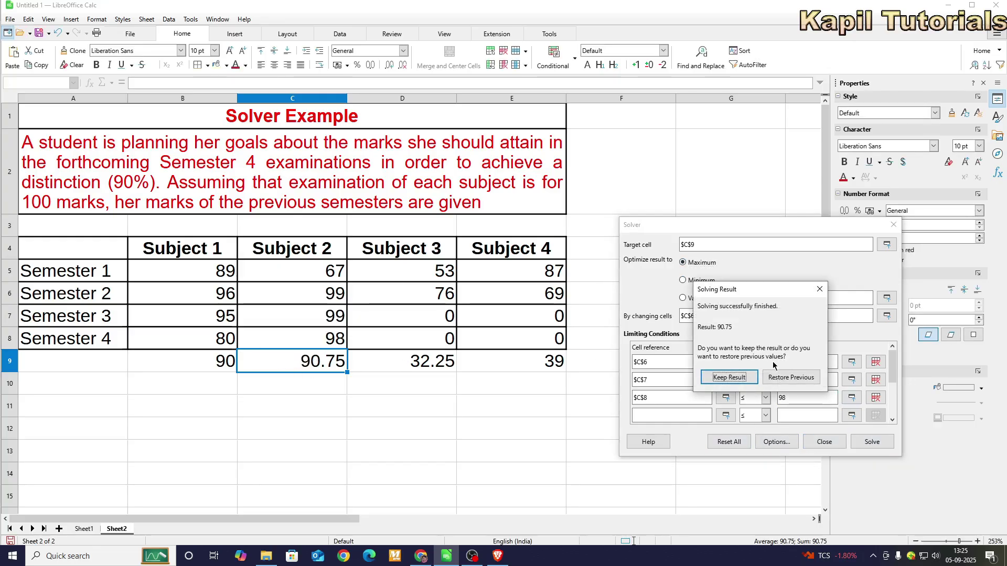
click(799, 380)
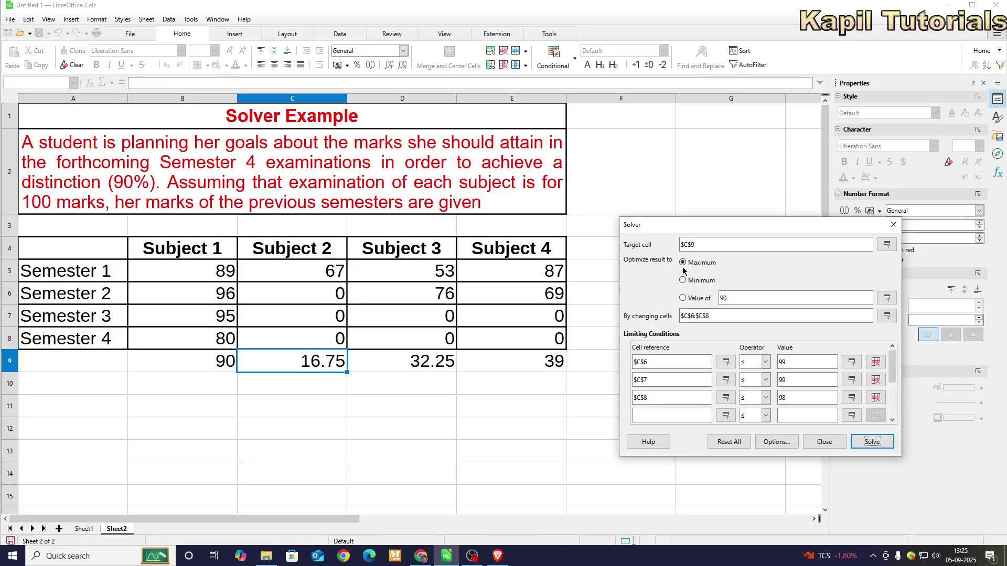
Solve for the Minimum of the Subject 2 average C9, then restore the previous marks
click(690, 281)
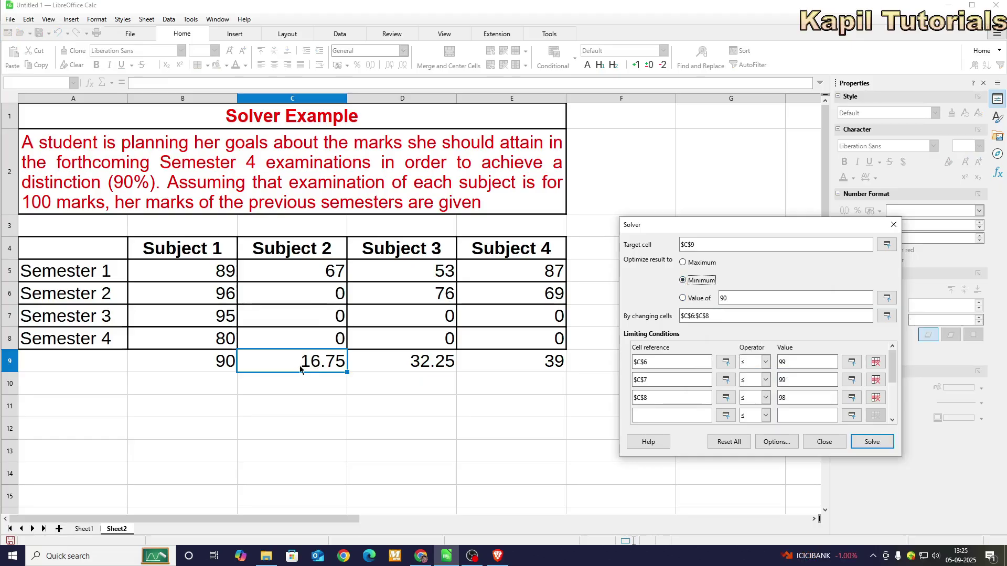
click(870, 442)
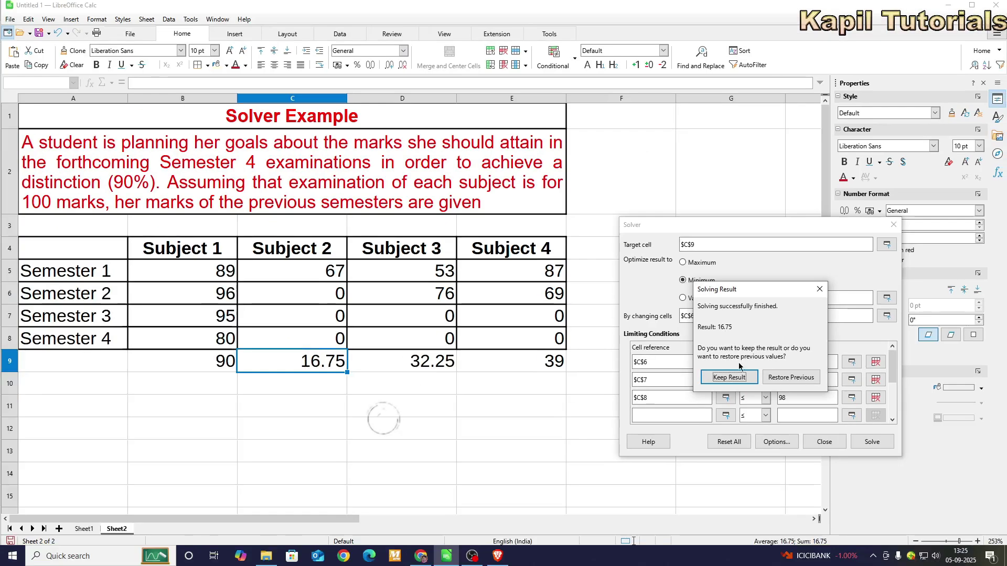
click(784, 378)
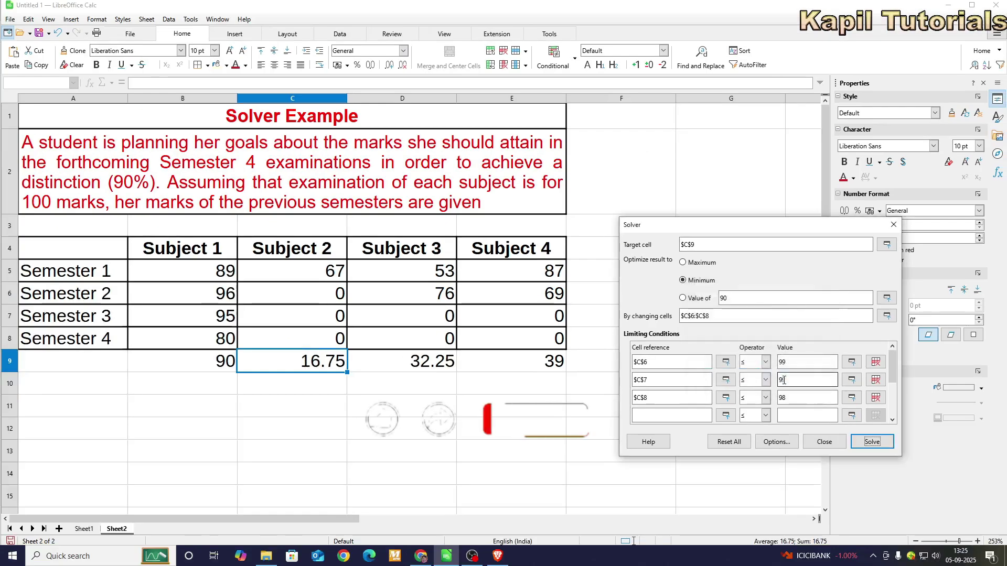